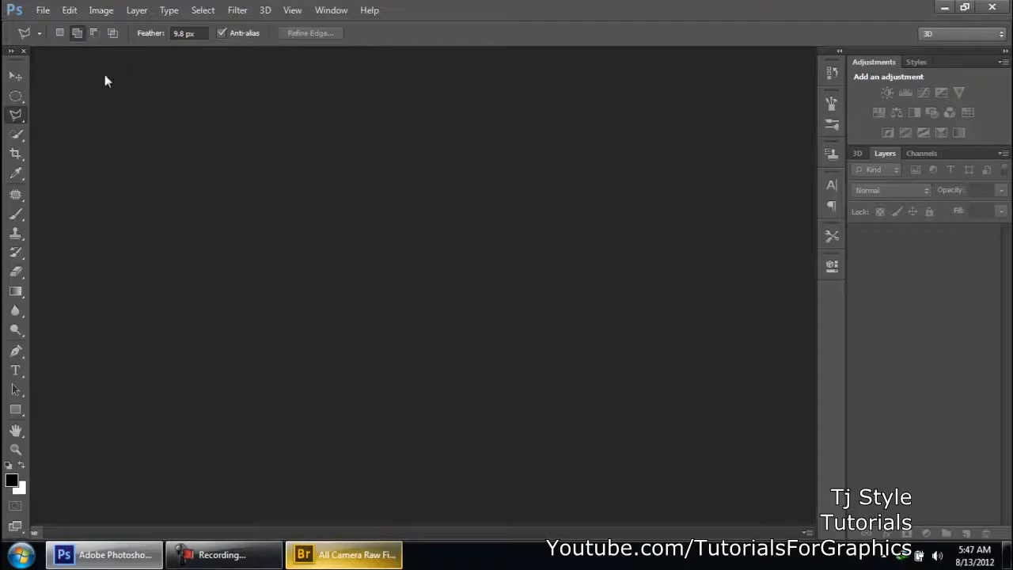
- Switch from Photoshop to Adobe Bridge to browse for image files
click(44, 13)
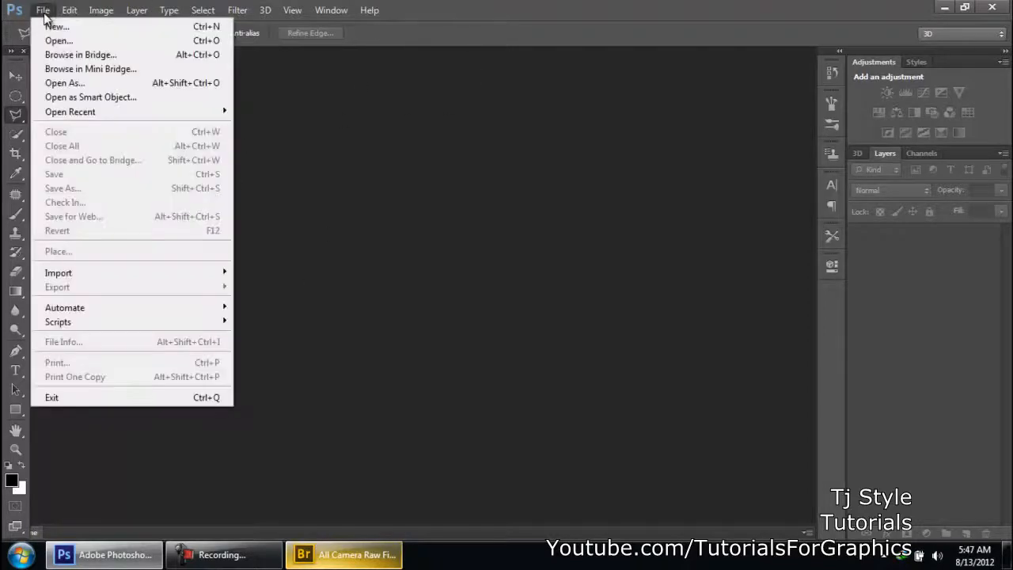
click(65, 55)
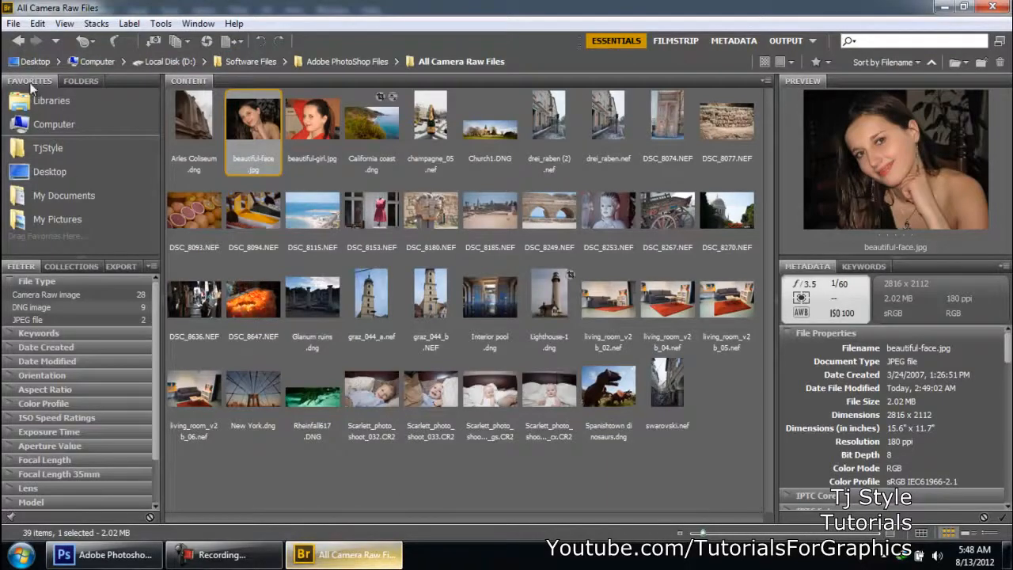
click(82, 83)
click(36, 84)
click(81, 84)
click(44, 82)
- Browse from Computer to Local Disk (D:), Software Files, Adobe PhotoShop Files, and open the All Camera Raw Files folder
click(68, 124)
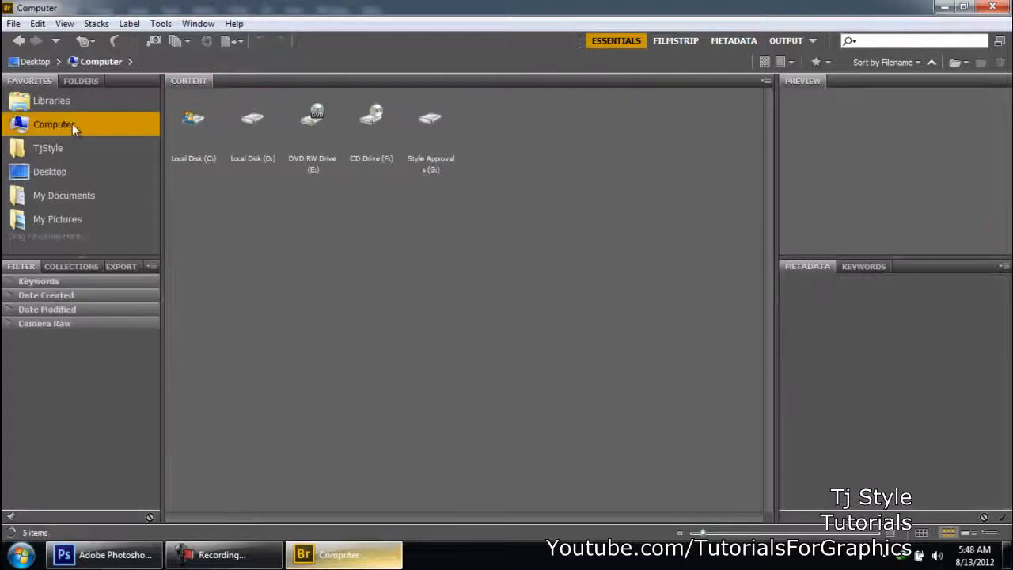
double_click(255, 131)
double_click(366, 154)
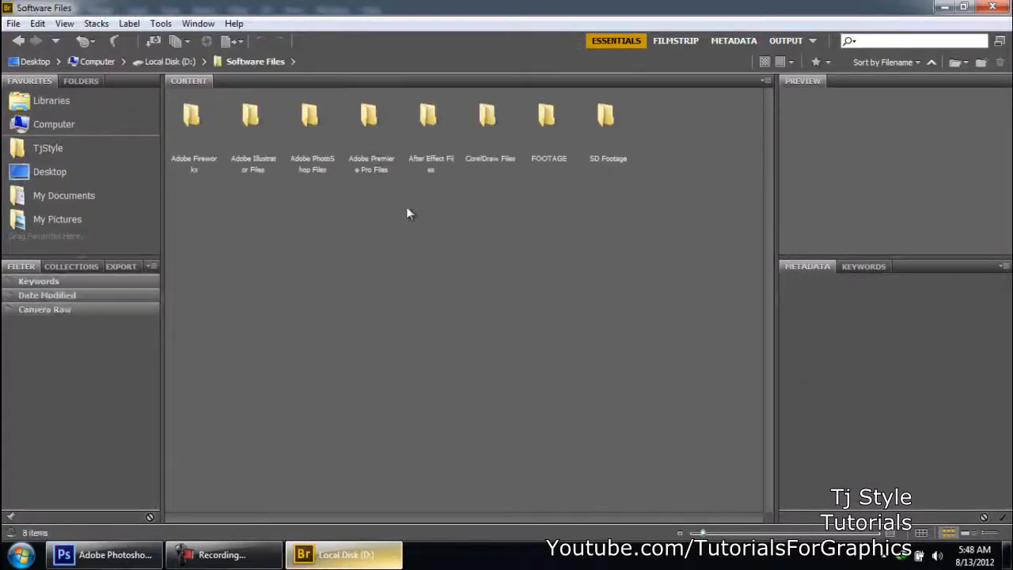
double_click(309, 119)
double_click(188, 127)
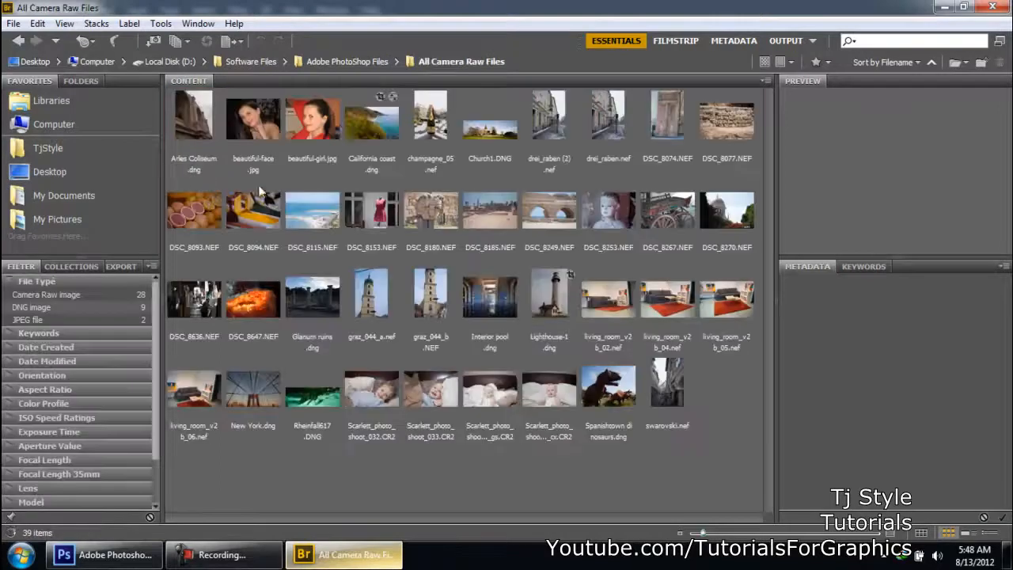
click(244, 556)
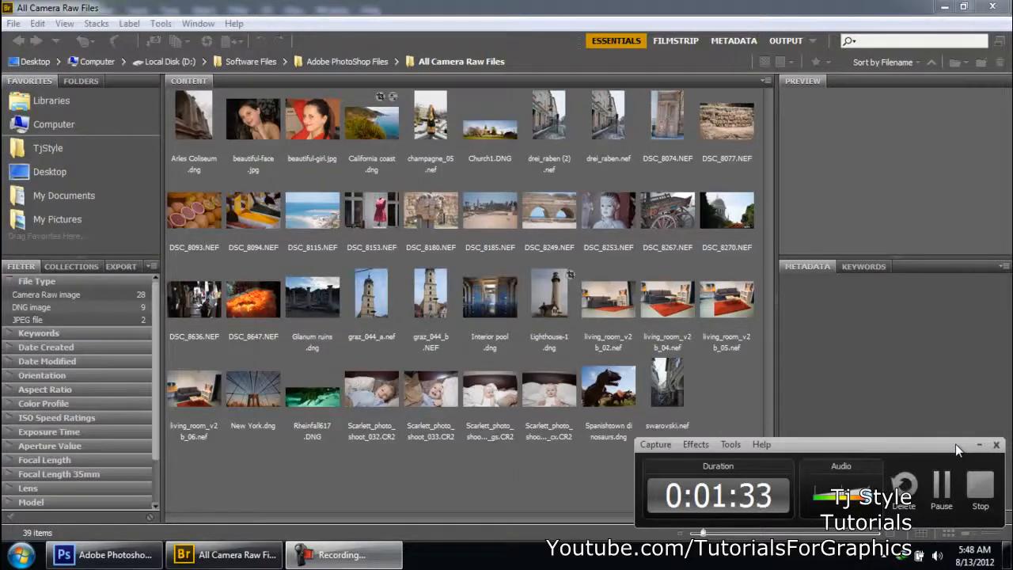
click(979, 446)
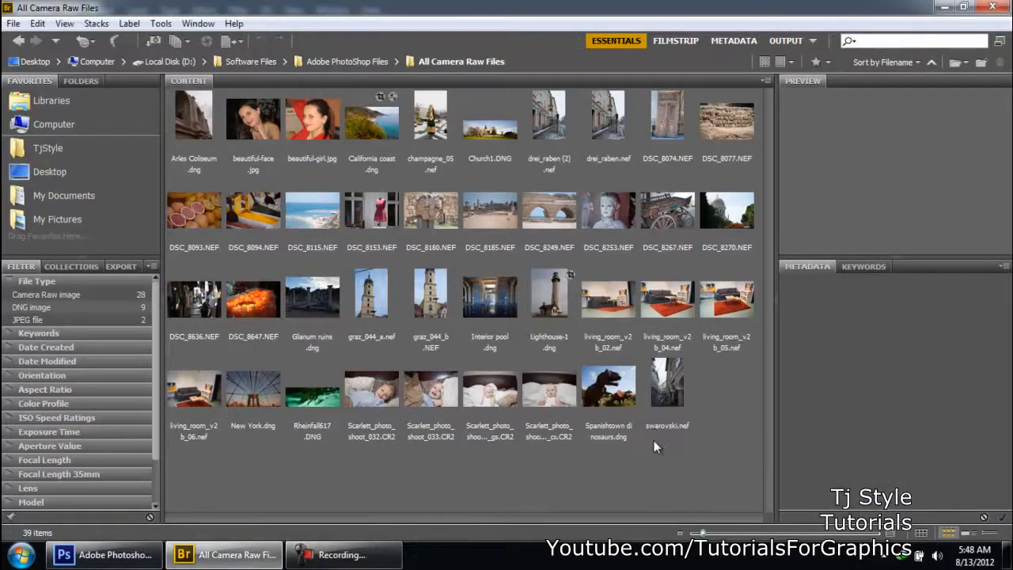
click(655, 428)
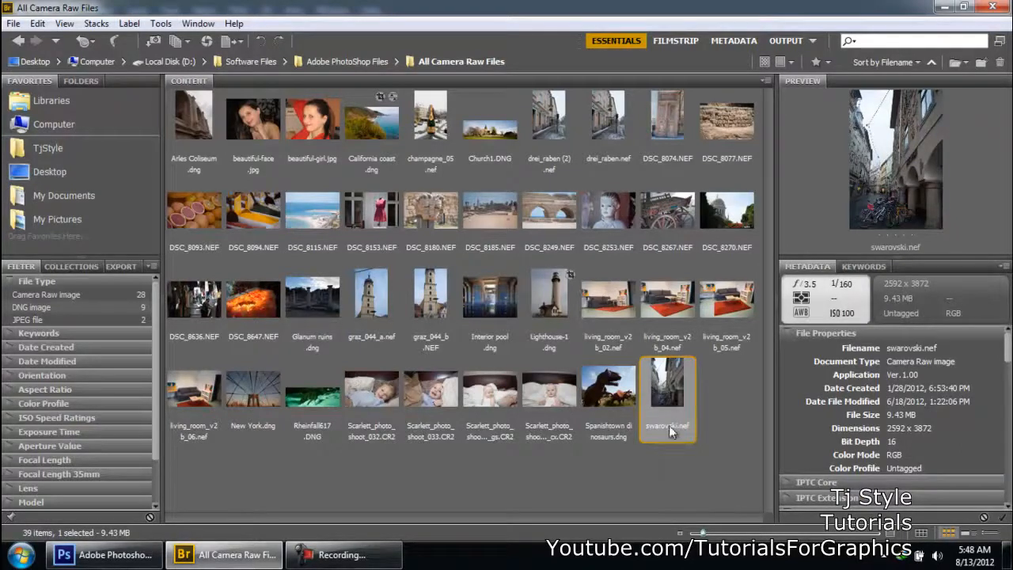
click(599, 460)
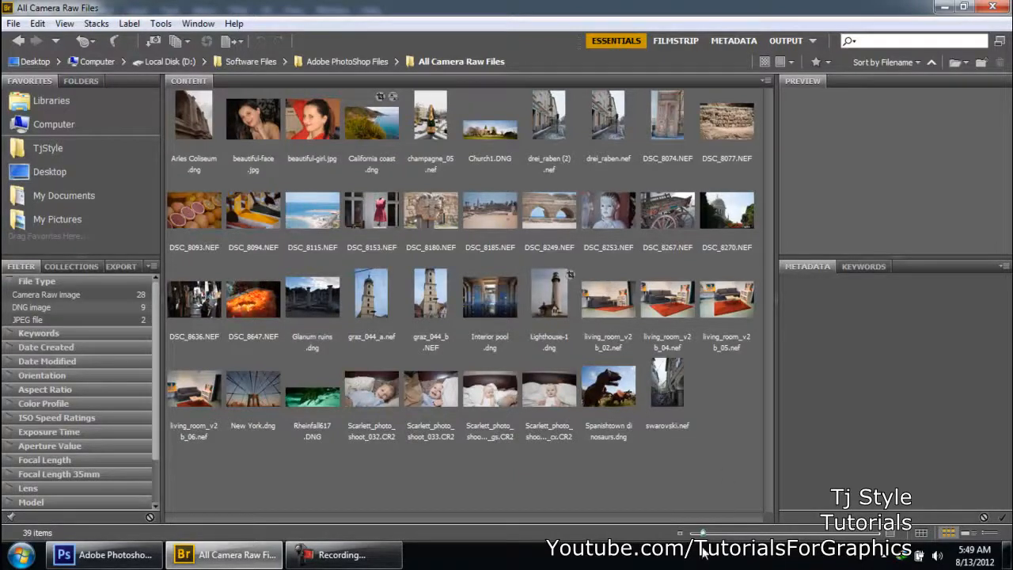
- Enlarge the image thumbnails so that three fit in each row
drag(707, 535, 753, 536)
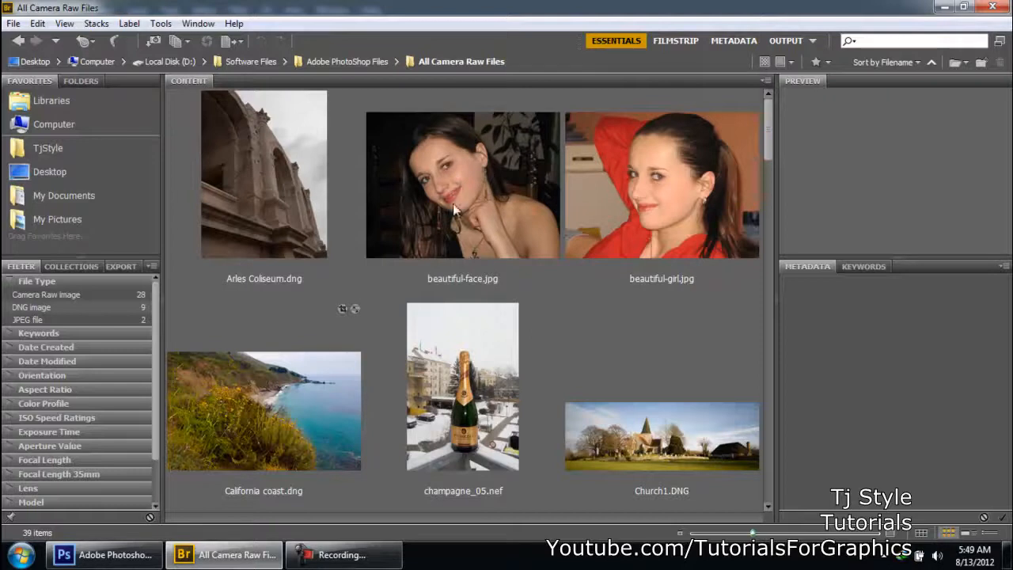
click(347, 555)
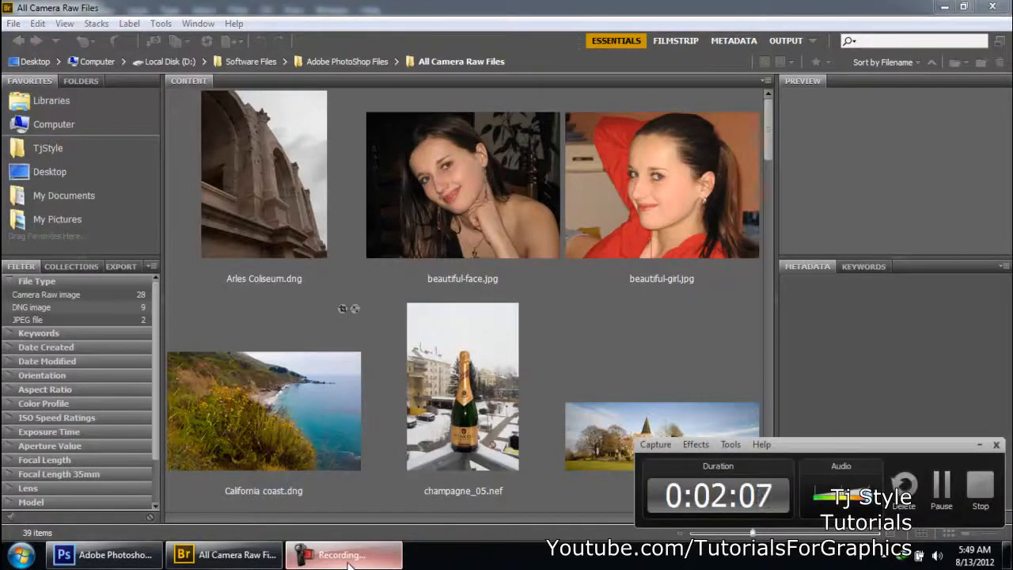
click(347, 555)
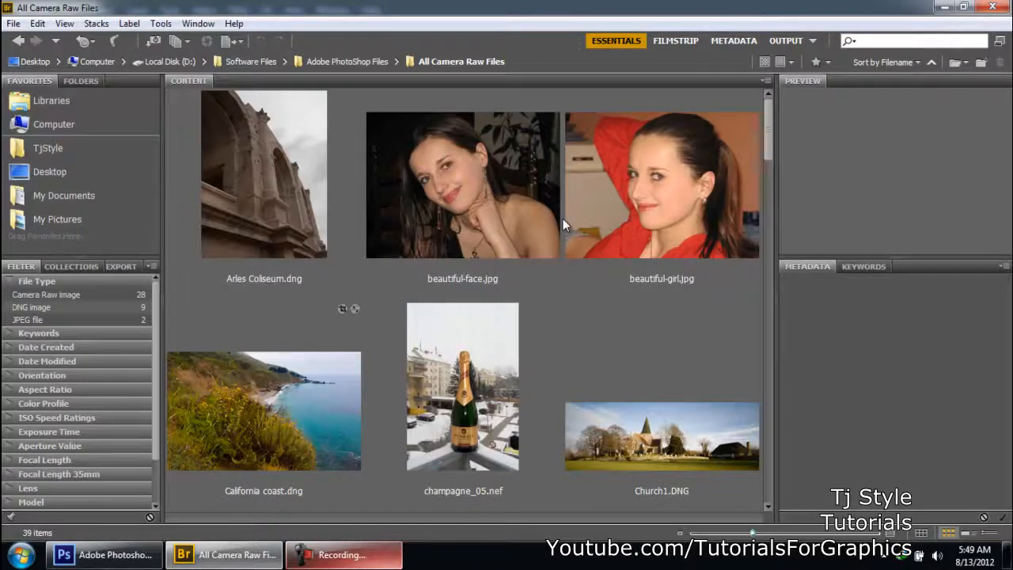
- Select Arles Coliseum.dng and look through the enlarged thumbnails in the All Camera Raw Files folder
click(293, 284)
scroll(292, 283, down, 5)
scroll(292, 289, down, 3)
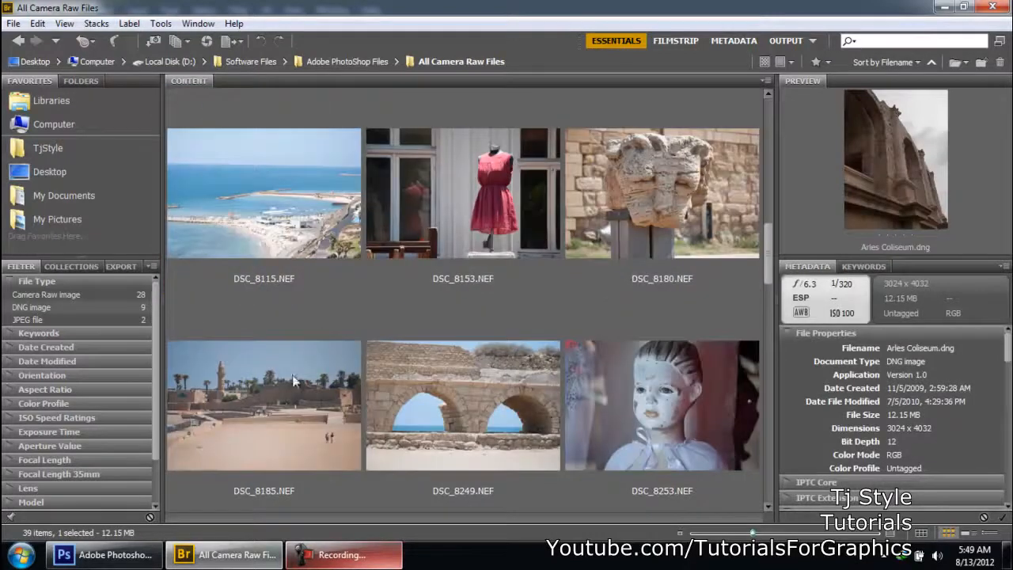
scroll(288, 269, down, 8)
scroll(318, 378, up, 4)
scroll(319, 382, up, 8)
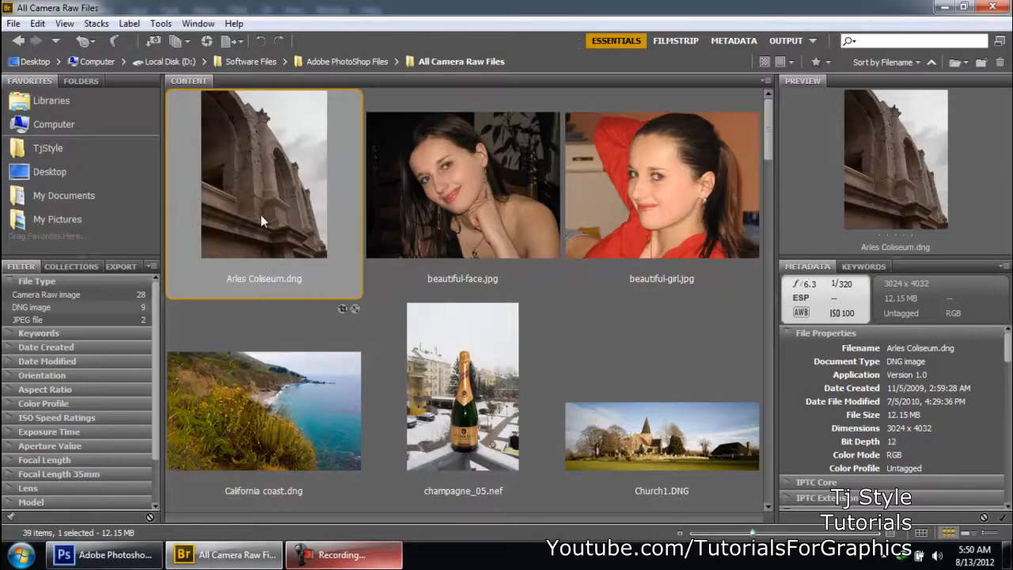
scroll(259, 214, down, 5)
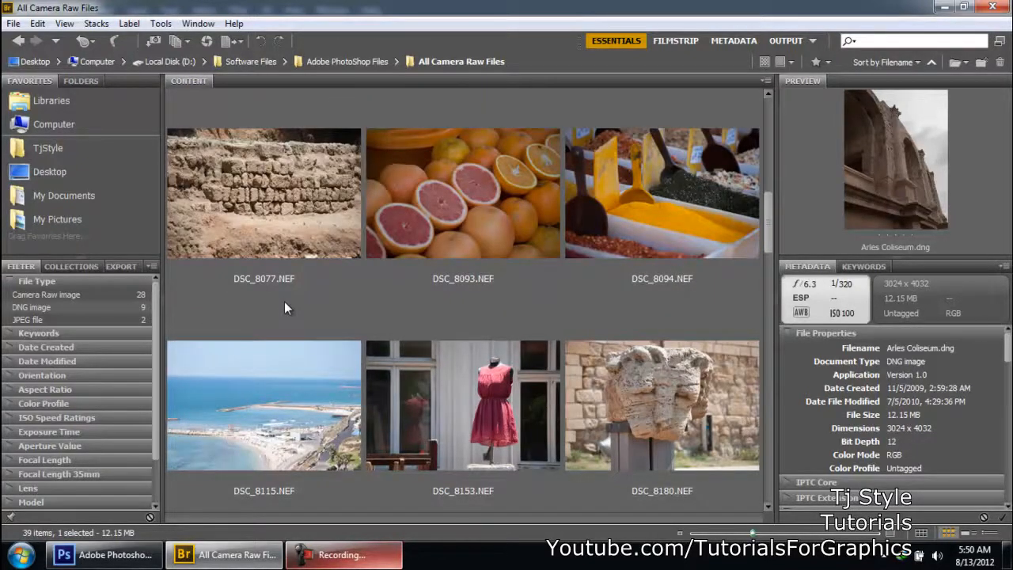
scroll(442, 222, down, 4)
scroll(431, 342, up, 5)
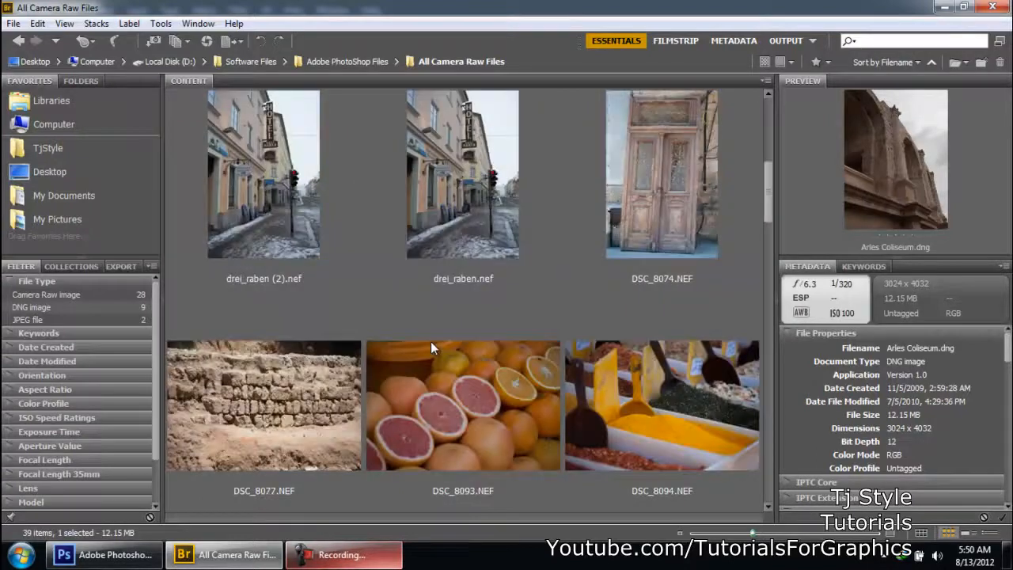
scroll(430, 341, up, 3)
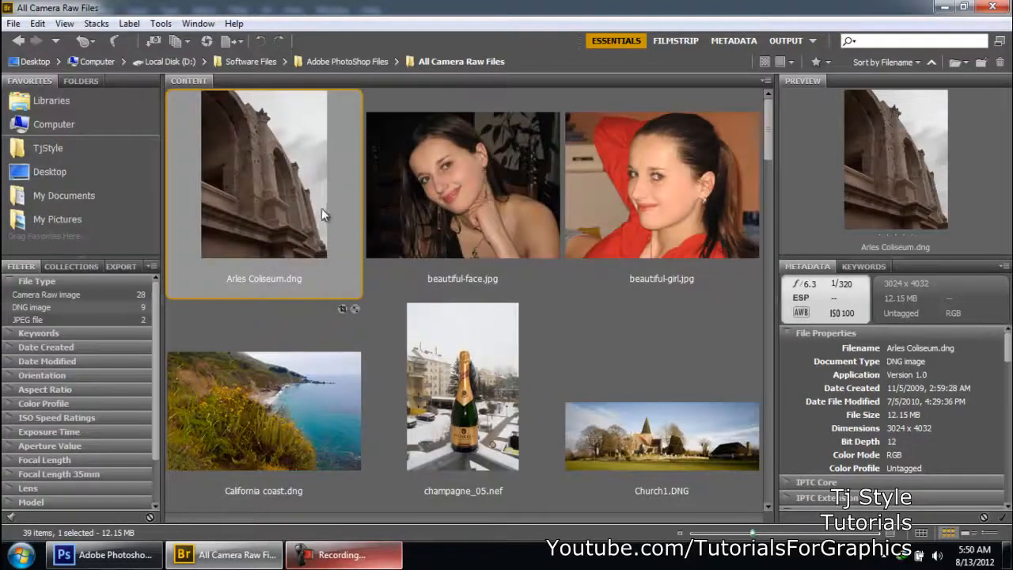
click(366, 563)
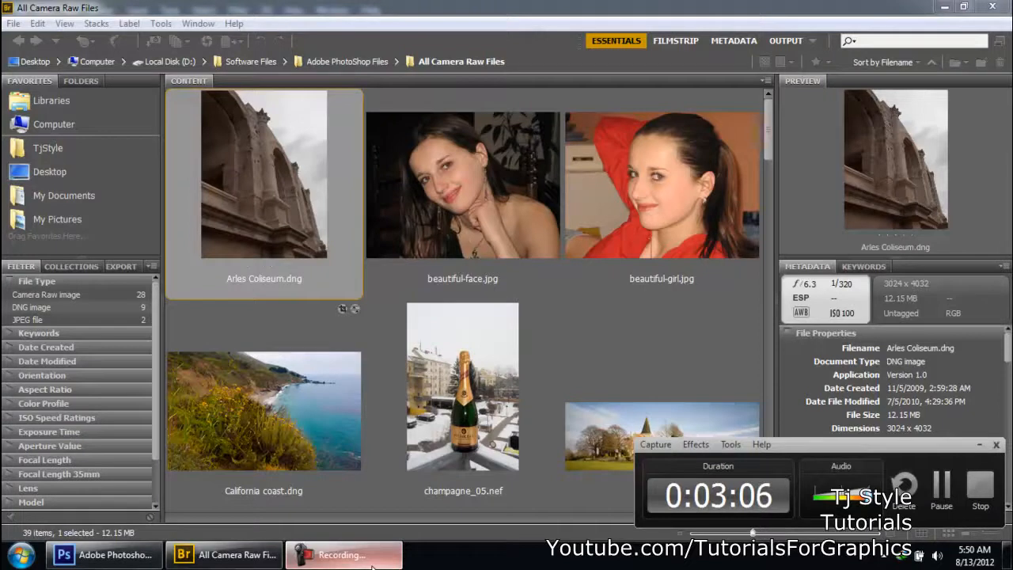
click(372, 558)
click(517, 194)
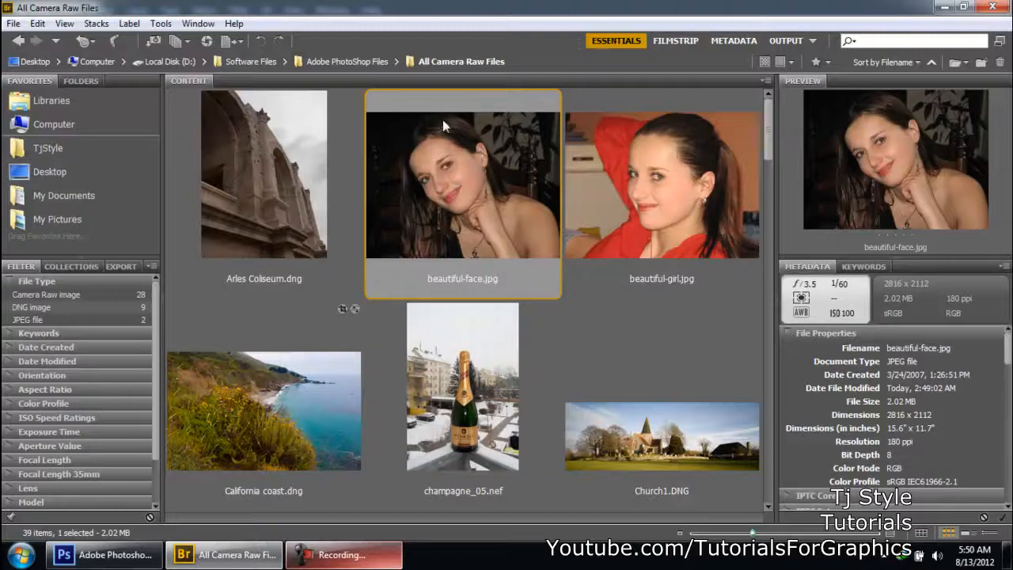
click(369, 562)
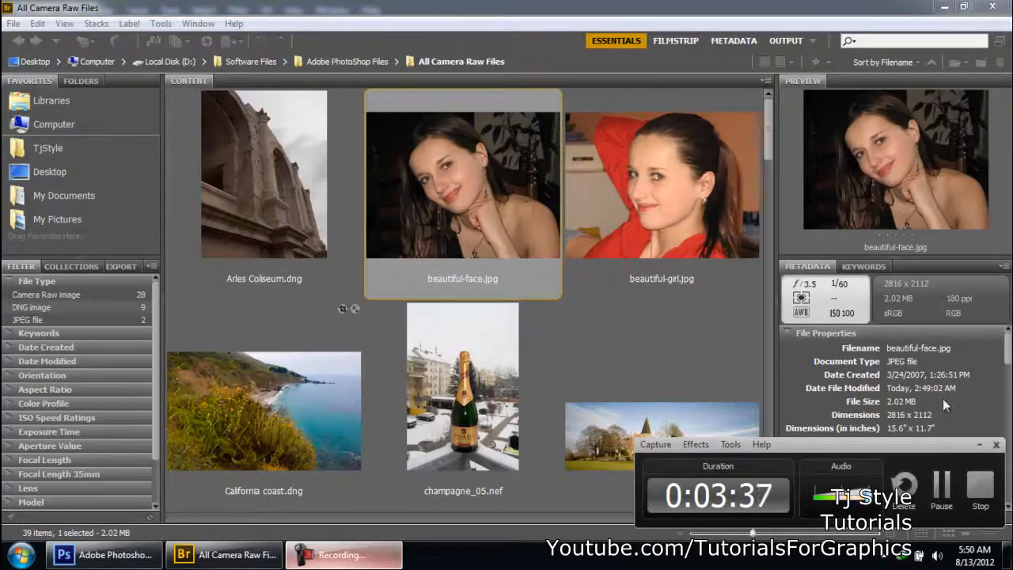
click(979, 445)
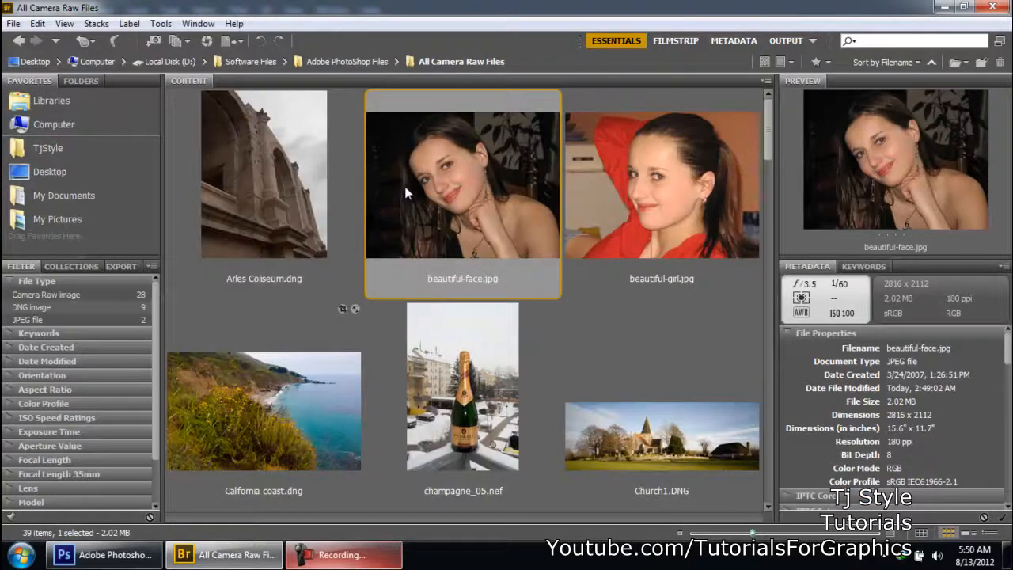
click(320, 192)
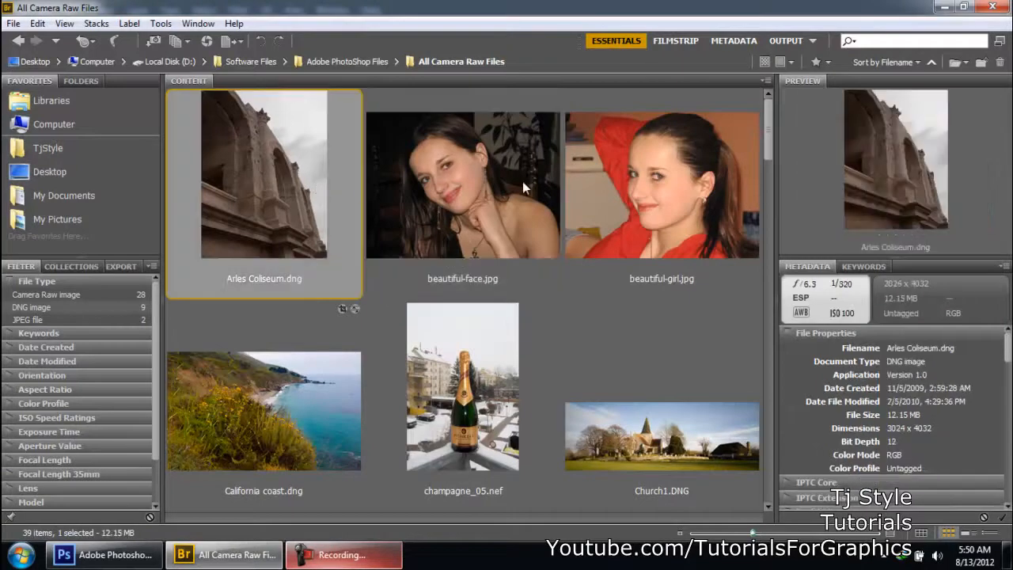
- Open beautiful-face.jpg in Camera Raw and toggle the full-screen mode off and back on
click(485, 165)
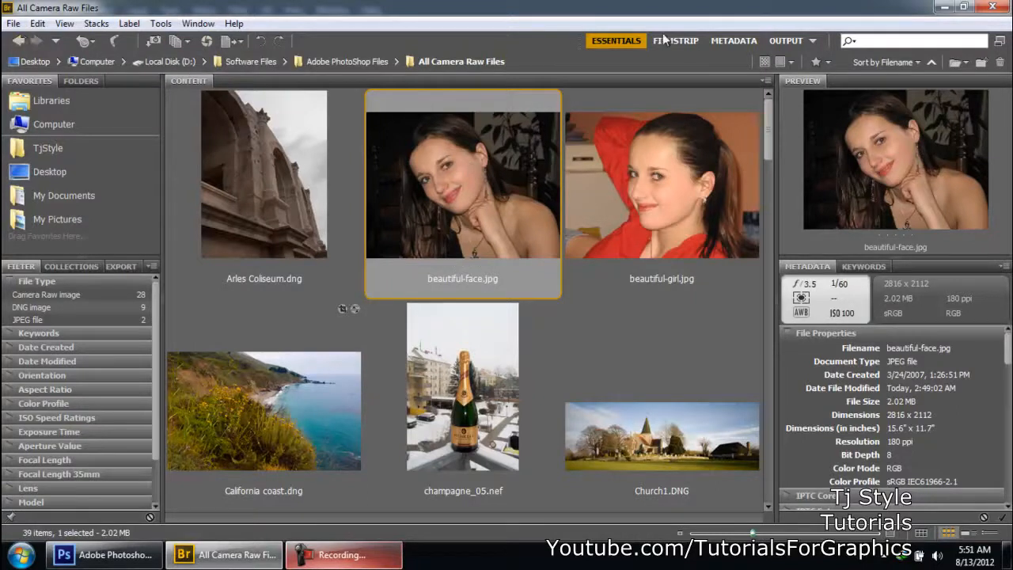
click(205, 42)
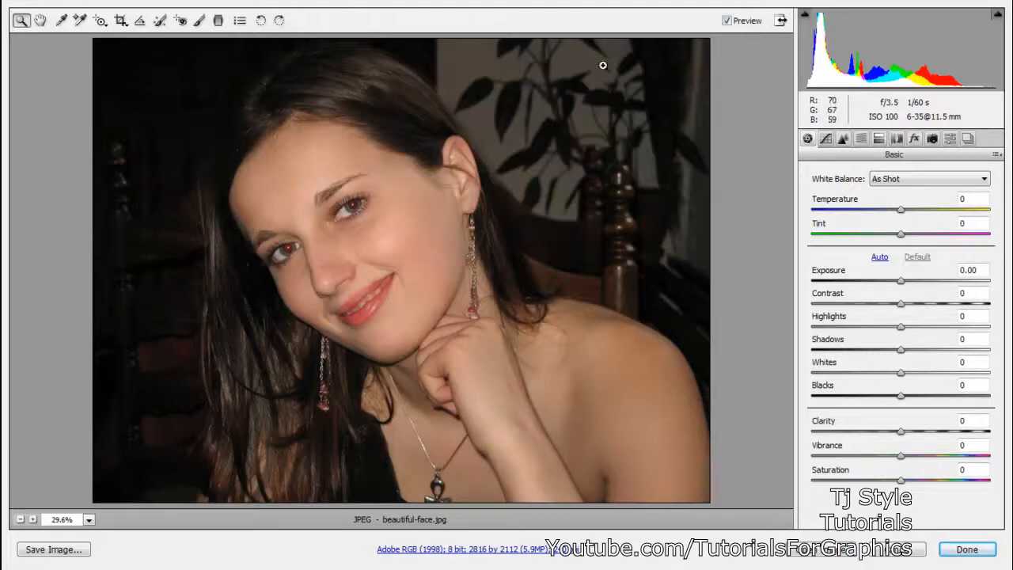
click(781, 20)
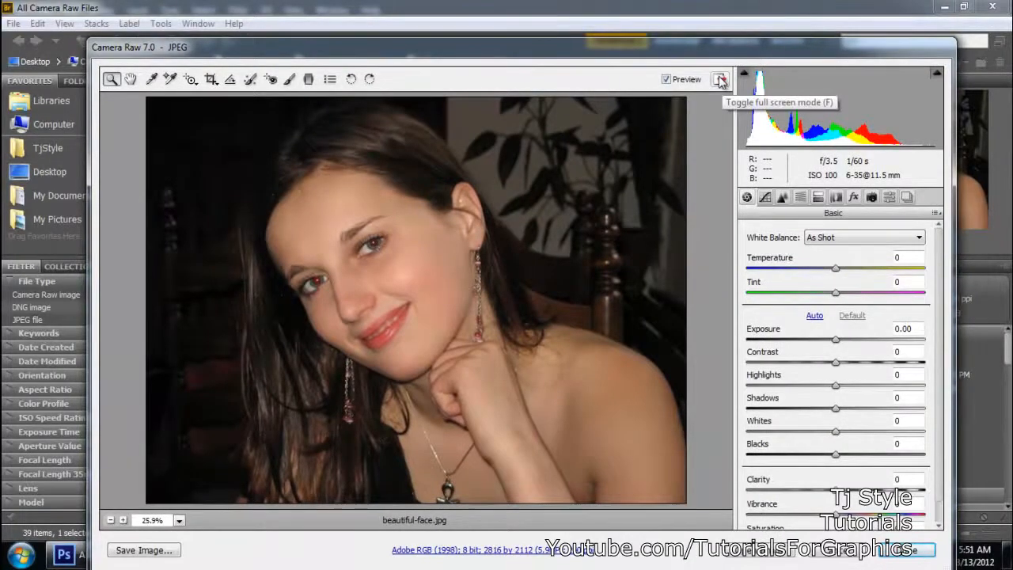
click(720, 80)
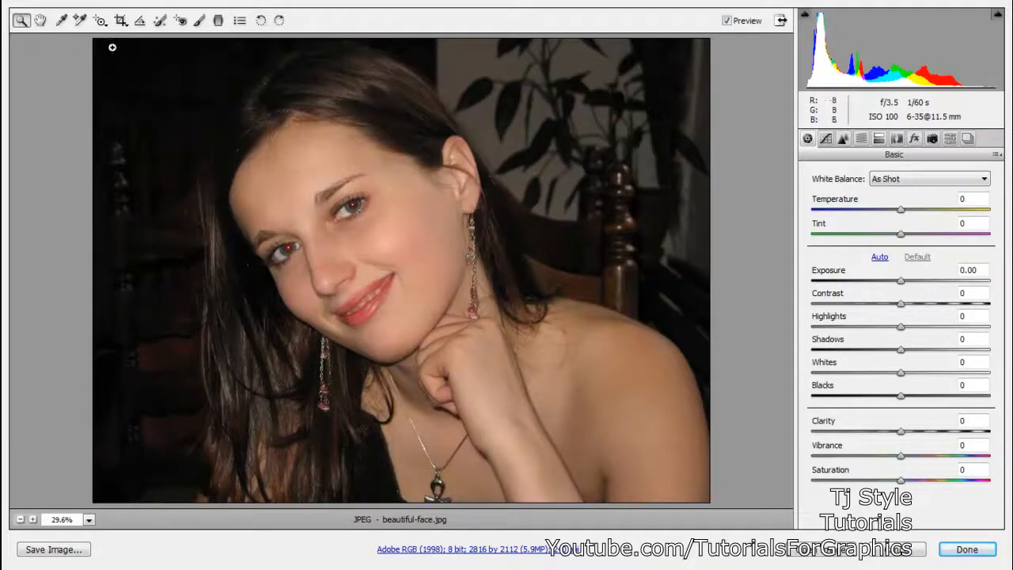
- Magnify the portrait to 66.7% to examine the face, and return to the 33.3% view
click(20, 21)
click(309, 199)
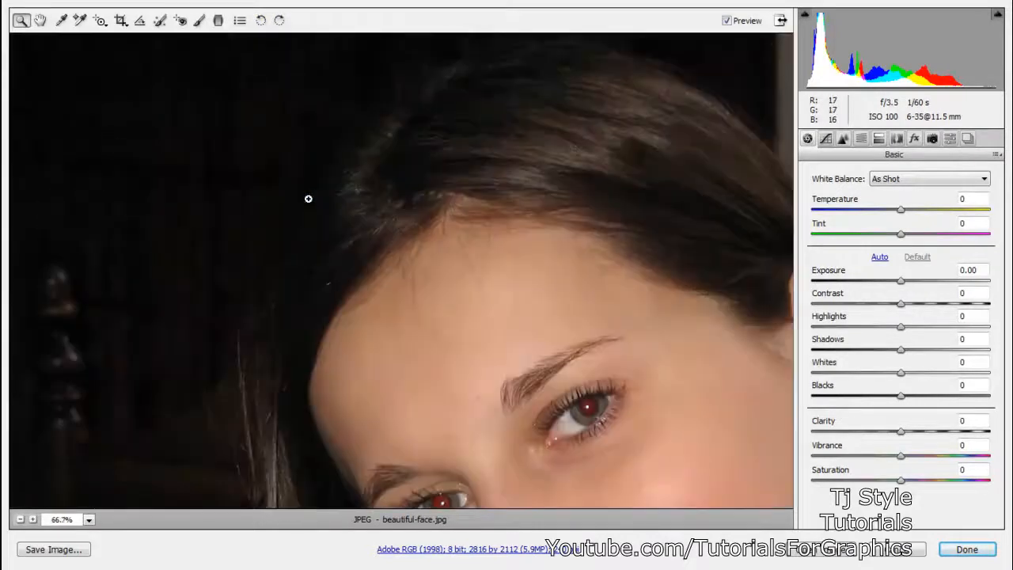
drag(515, 303, 369, 177)
drag(397, 231, 451, 138)
drag(464, 233, 373, 206)
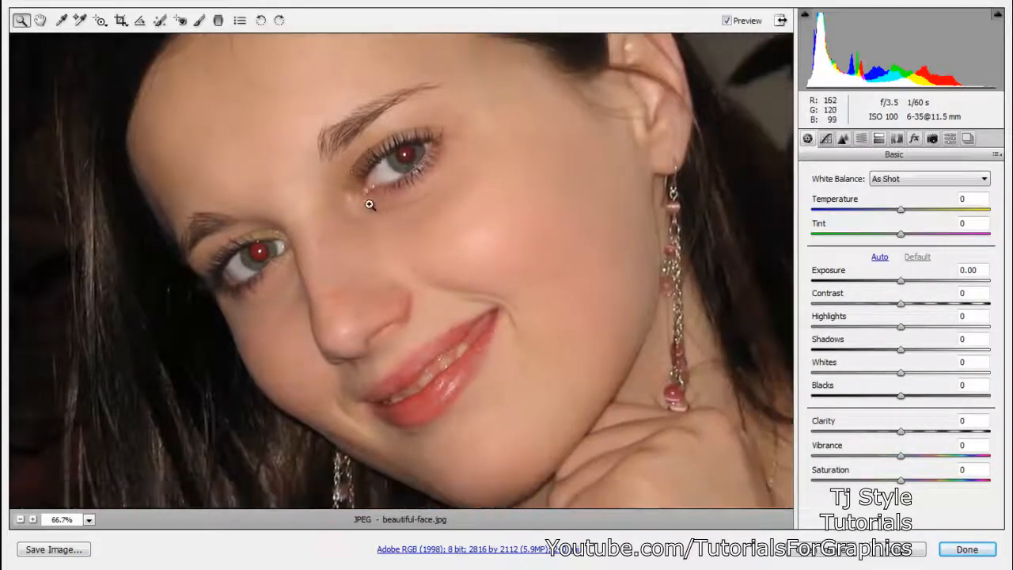
alt+click(369, 205)
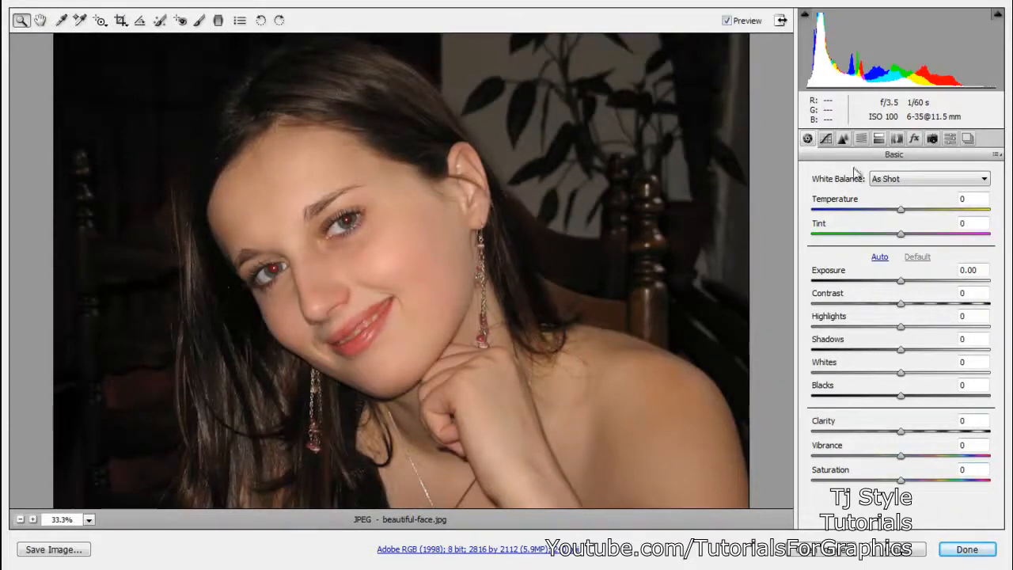
- Try the parametric tone curve's Highlights at +48 and reset the value to 0
click(828, 139)
click(844, 139)
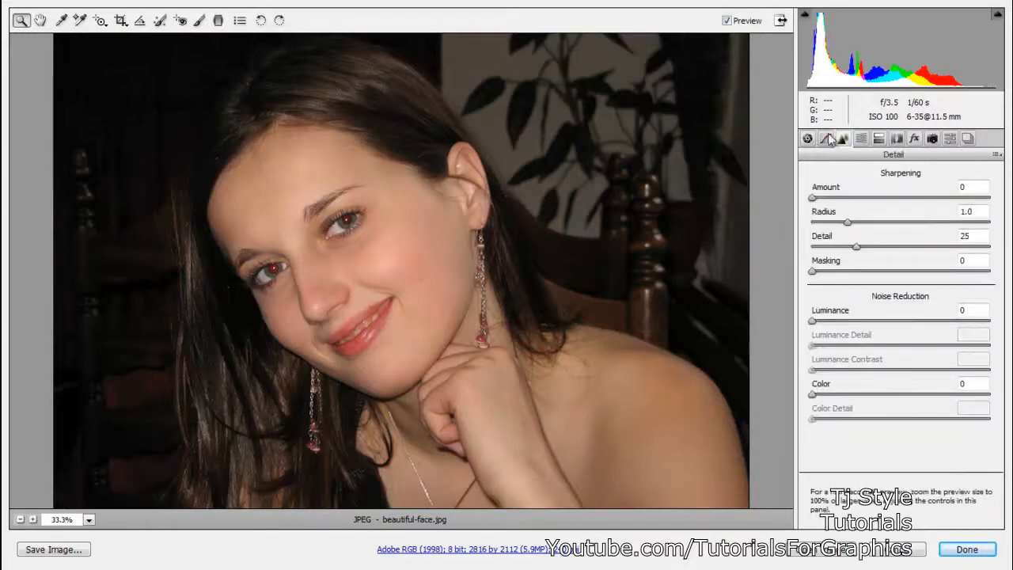
click(828, 139)
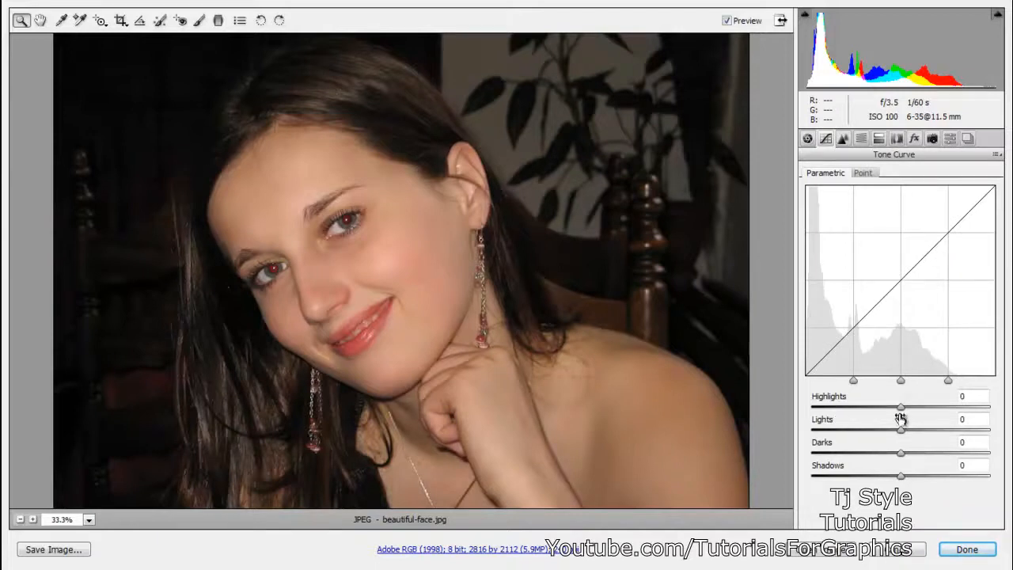
drag(903, 408, 945, 410)
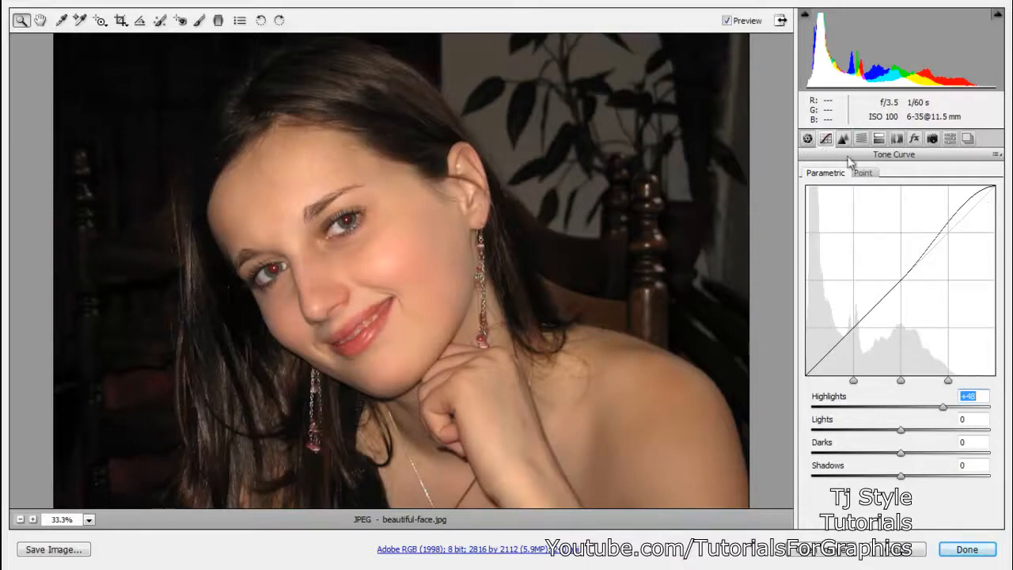
text(0)
key(Return)
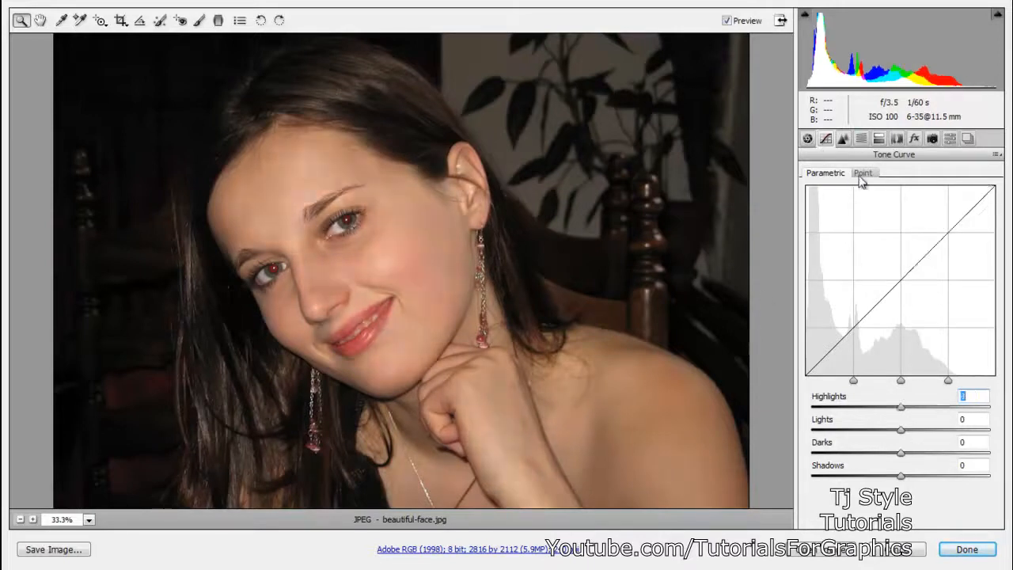
- Look through the Effects, Lens Corrections, Snapshots and Basic adjustment settings
click(916, 140)
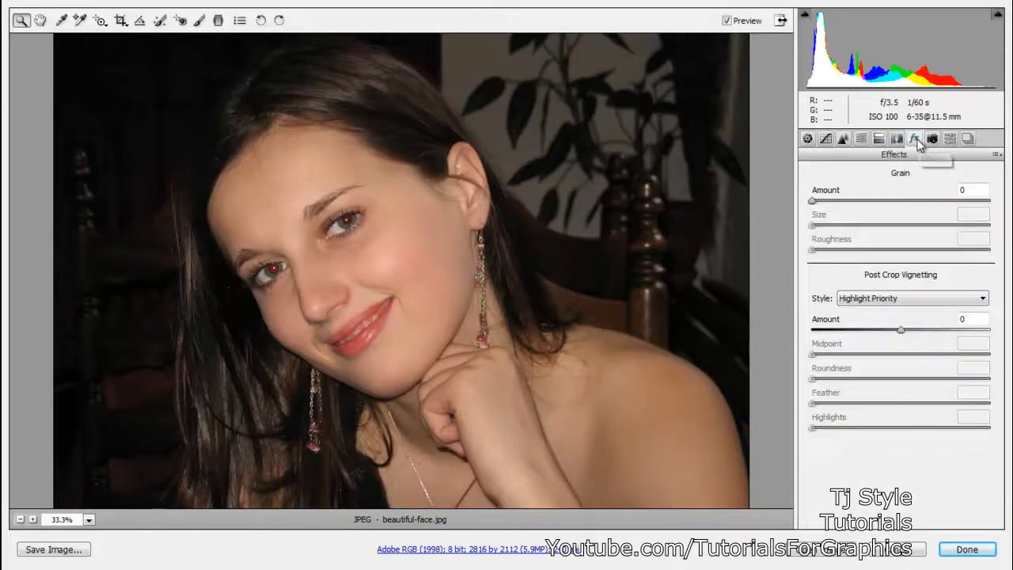
click(898, 140)
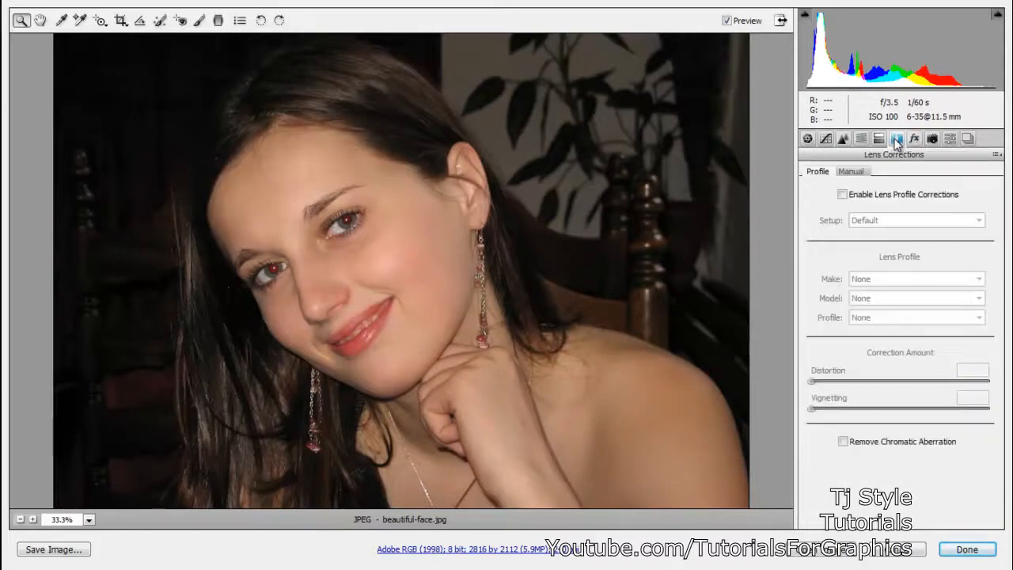
click(968, 139)
click(808, 139)
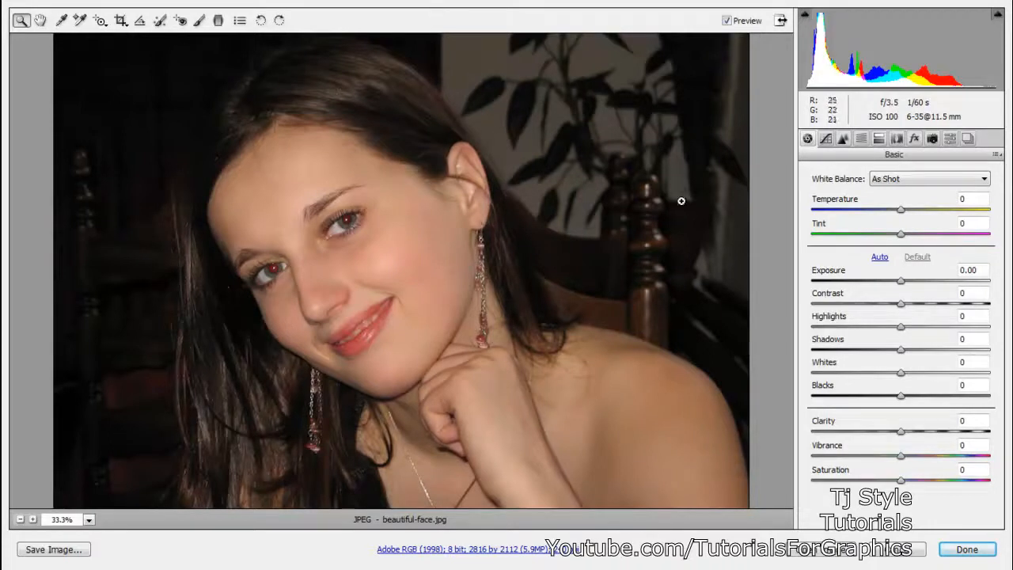
- Convert the portrait to grayscale and apply a post-crop vignette with Amount +100, after trying a dark one
click(861, 139)
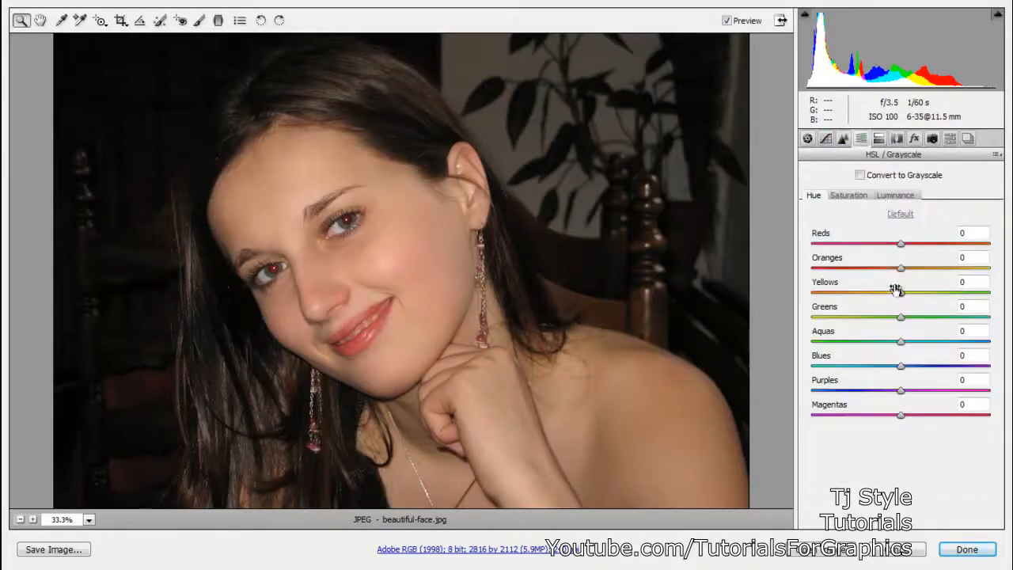
click(863, 177)
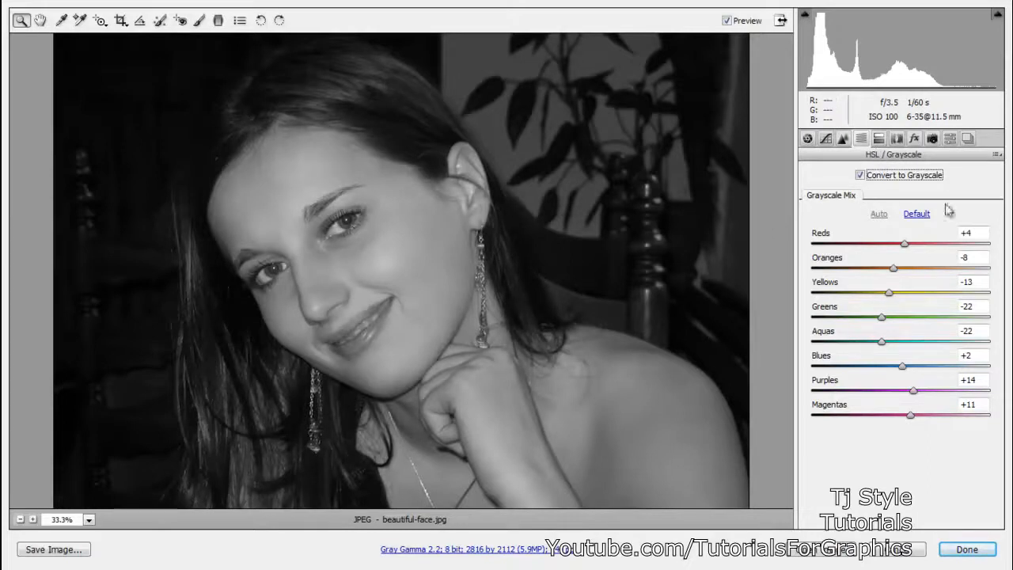
click(915, 140)
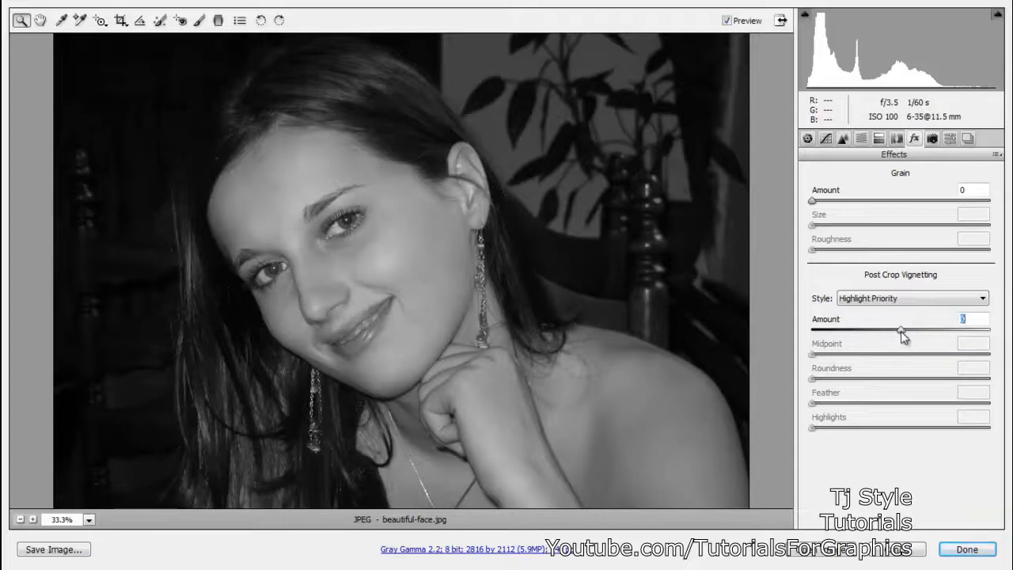
drag(901, 331, 712, 339)
key(ctrl+z)
drag(901, 331, 1011, 336)
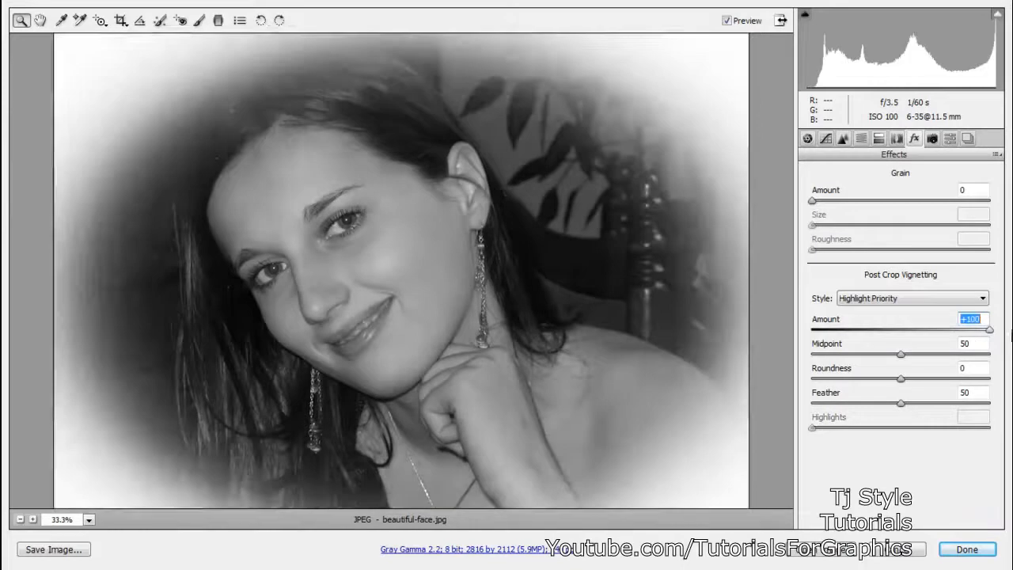
- Fit the whole portrait in view and set the vignette's Midpoint to 52
scroll(487, 133, down, 2)
scroll(481, 129, up, 2)
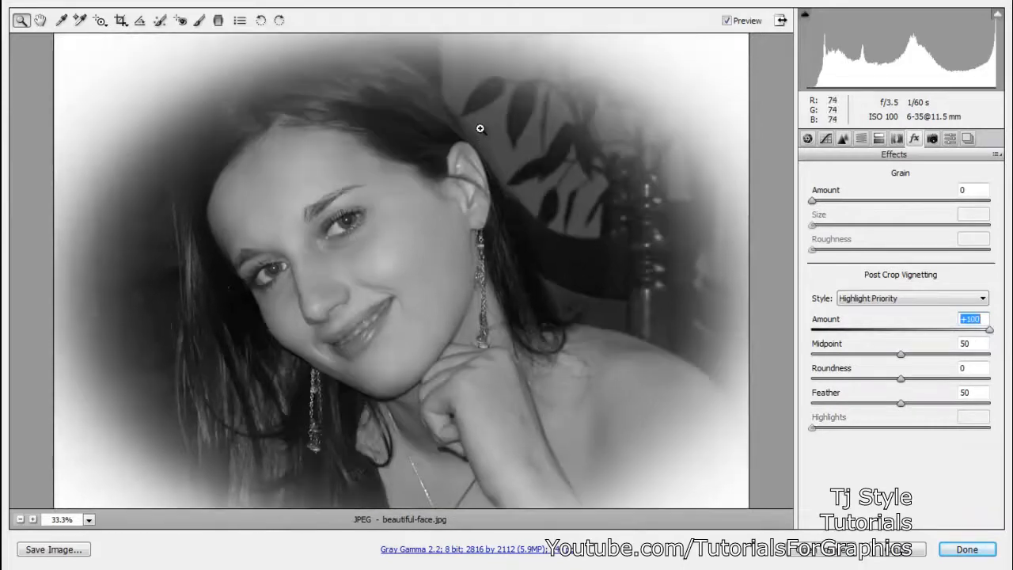
alt+click(481, 179)
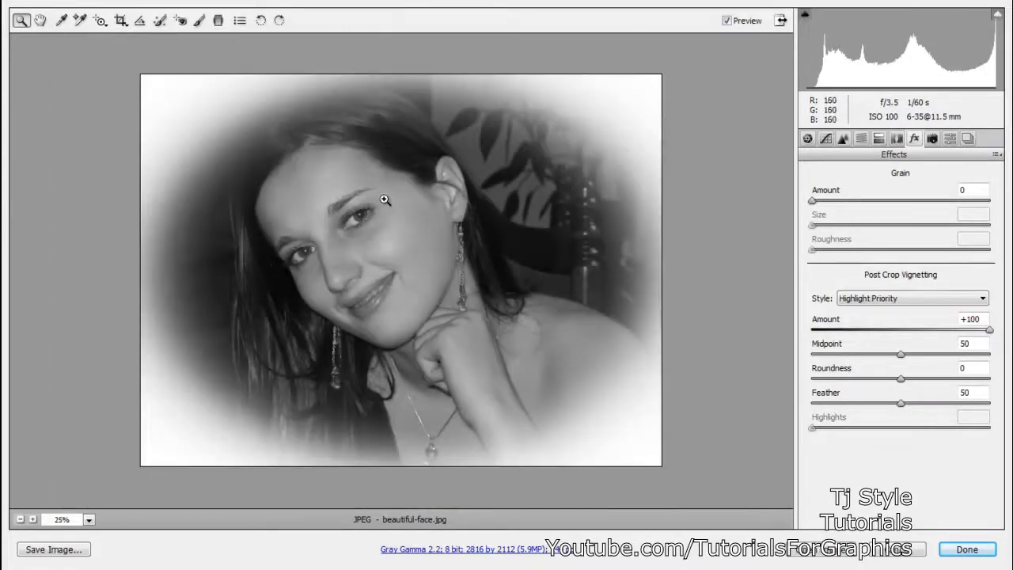
click(88, 521)
click(87, 501)
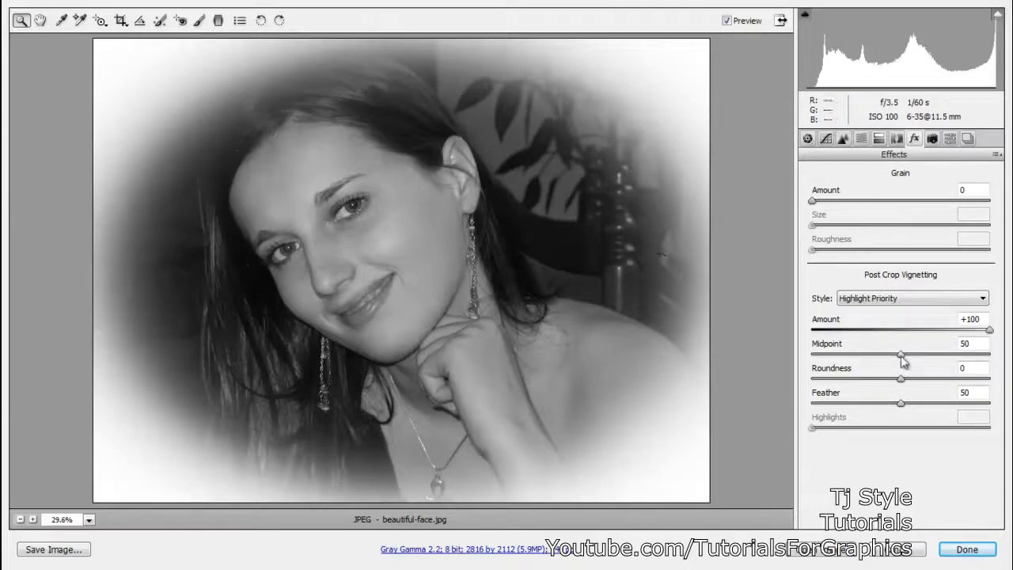
drag(901, 356, 876, 349)
mouse_move(892, 348)
mouse_down()
mouse_move(855, 343)
mouse_move(950, 345)
mouse_move(907, 346)
mouse_up()
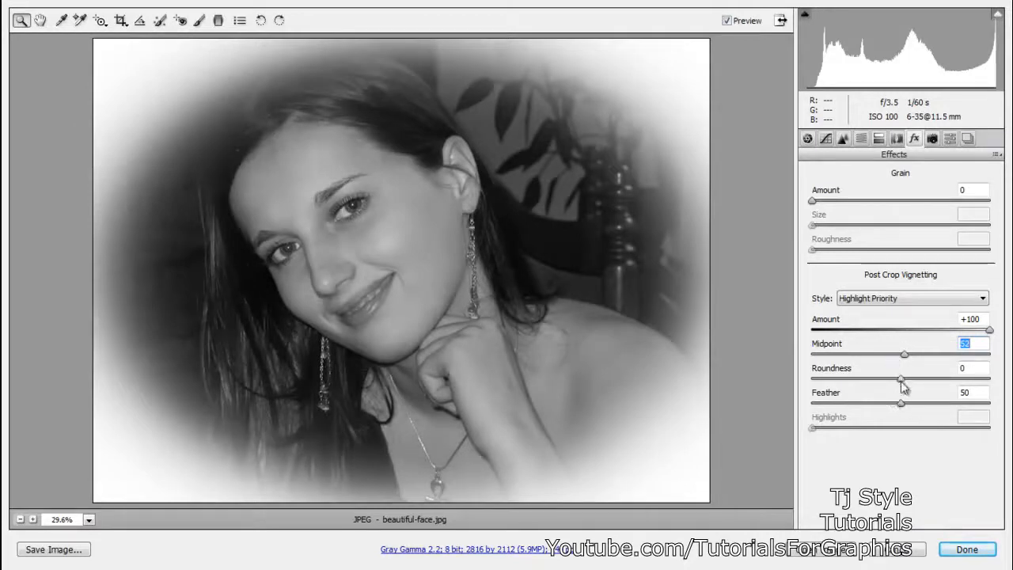
- Try the vignette's Roundness at +100, return it to 0, and set Feather to 100
drag(903, 380, 991, 380)
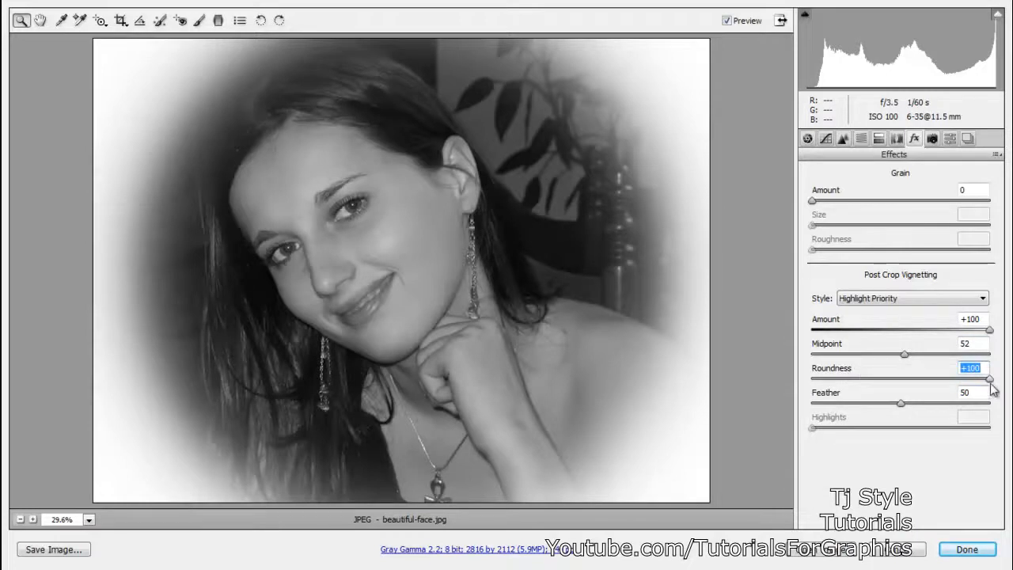
drag(993, 385, 905, 379)
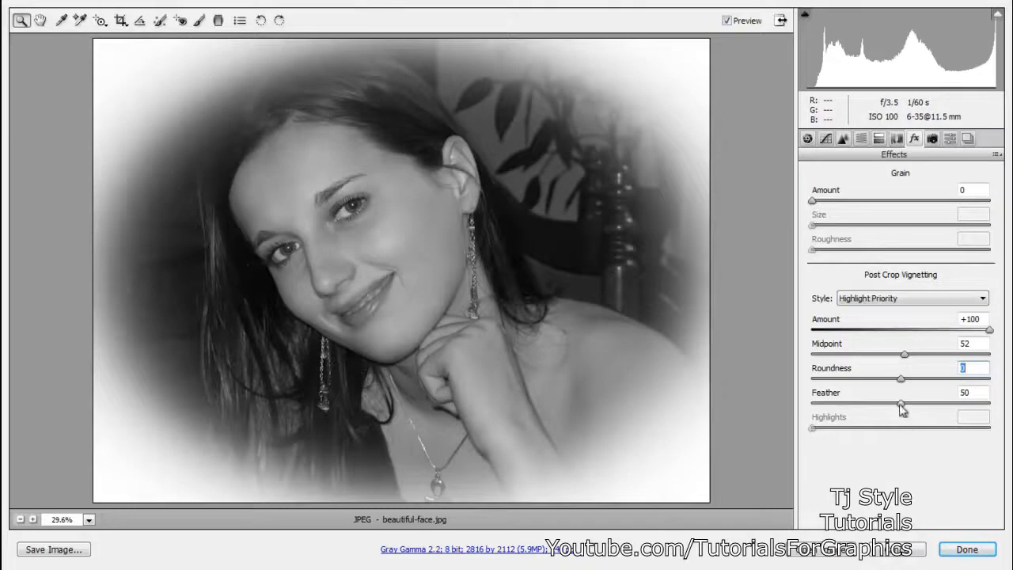
drag(903, 406, 1010, 405)
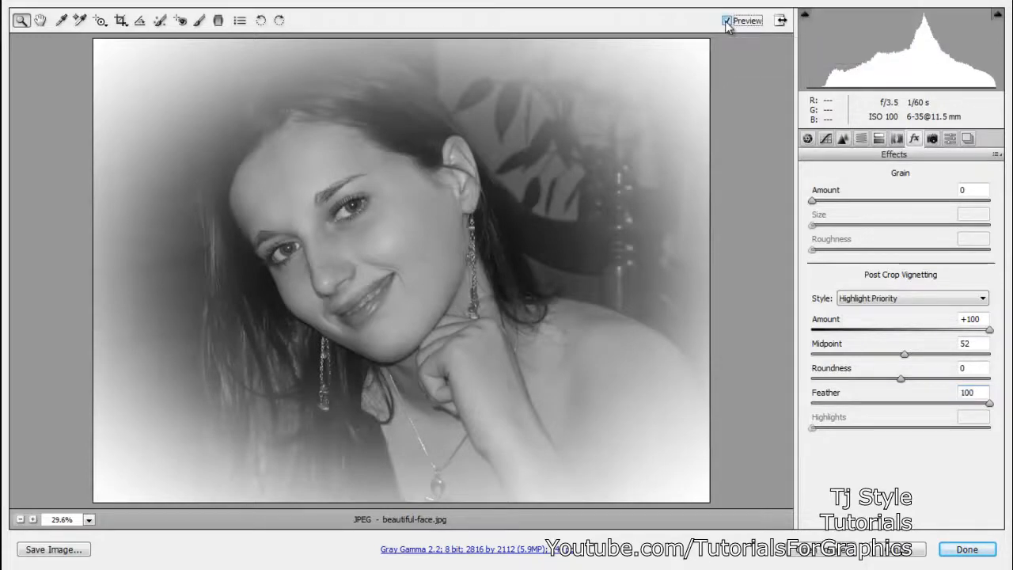
- Toggle the preview of the Effects adjustments to compare the portrait with and without the vignette, leaving it off
click(727, 23)
click(726, 22)
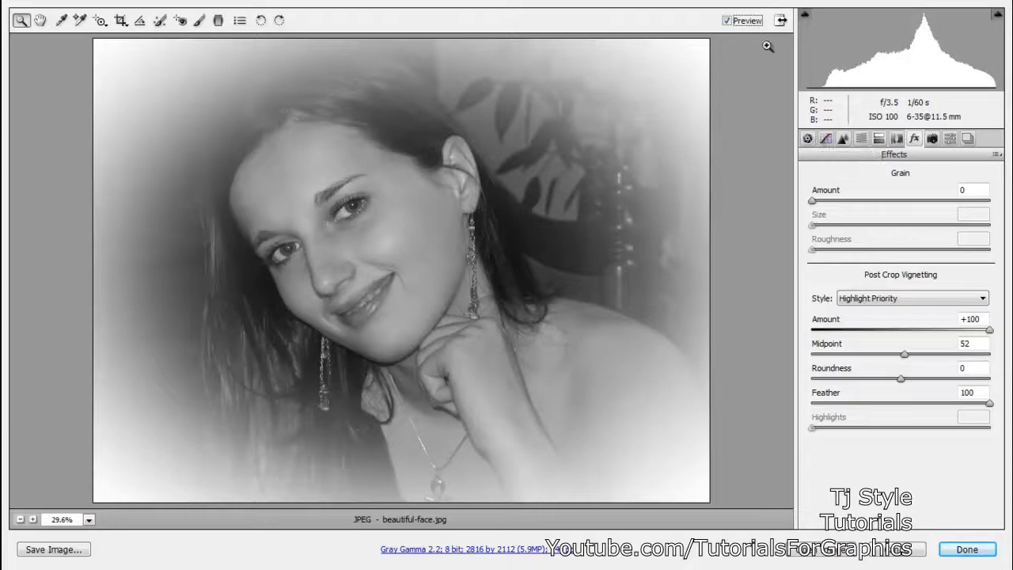
click(727, 21)
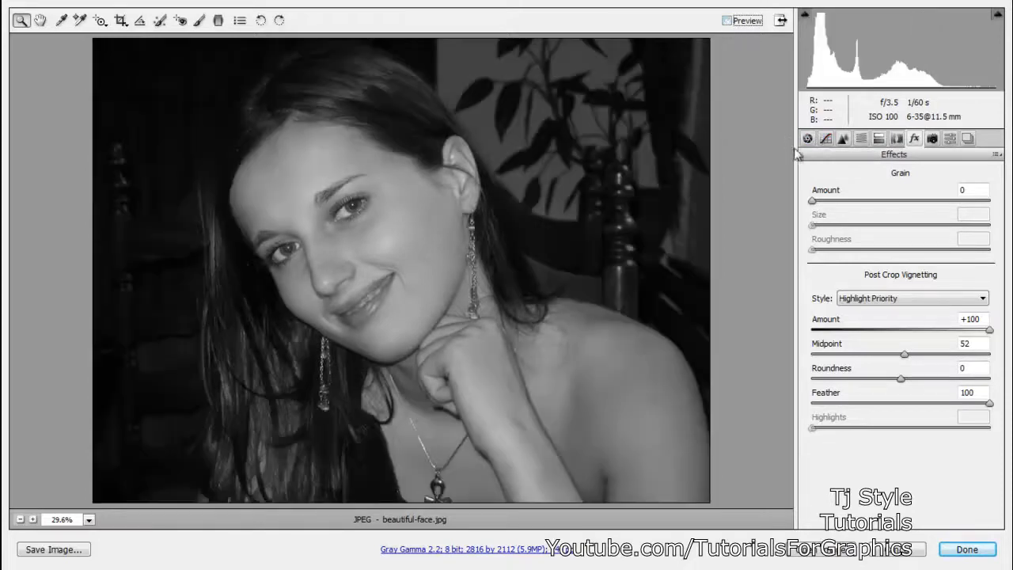
- Turn off the grayscale conversion and set the post-crop vignetting Amount to 0
click(861, 139)
click(861, 175)
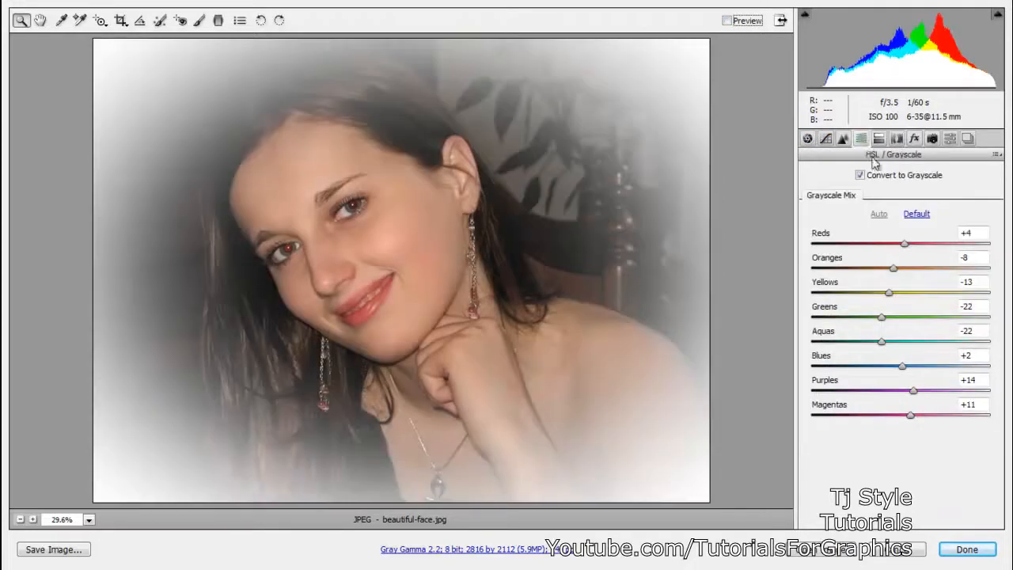
click(807, 139)
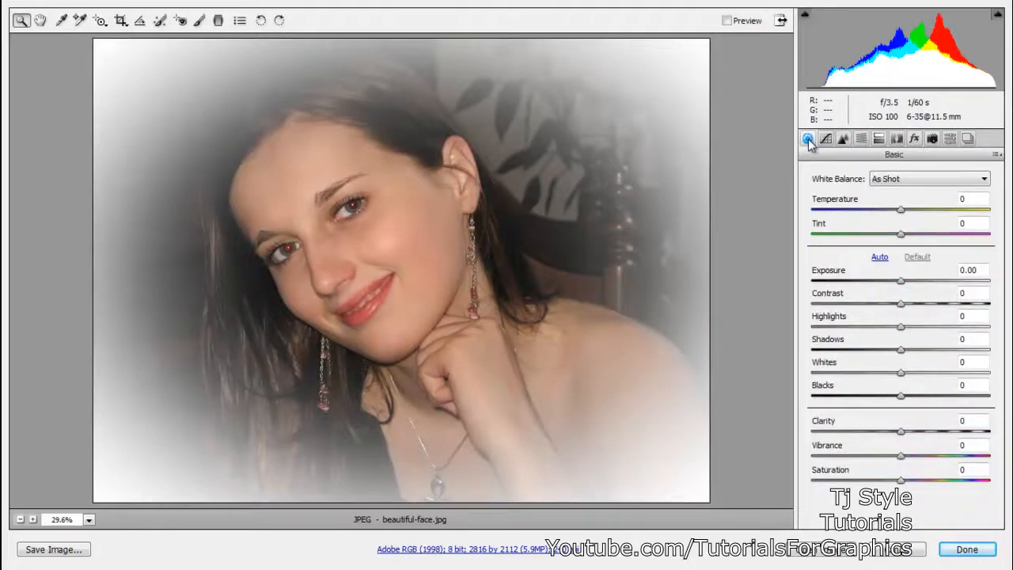
click(914, 140)
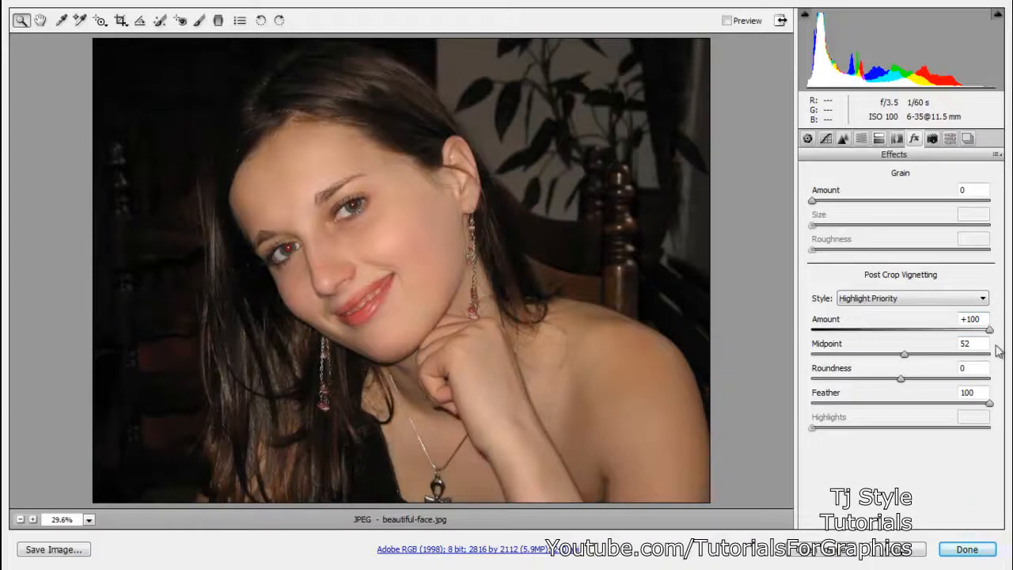
click(982, 319)
text(0)
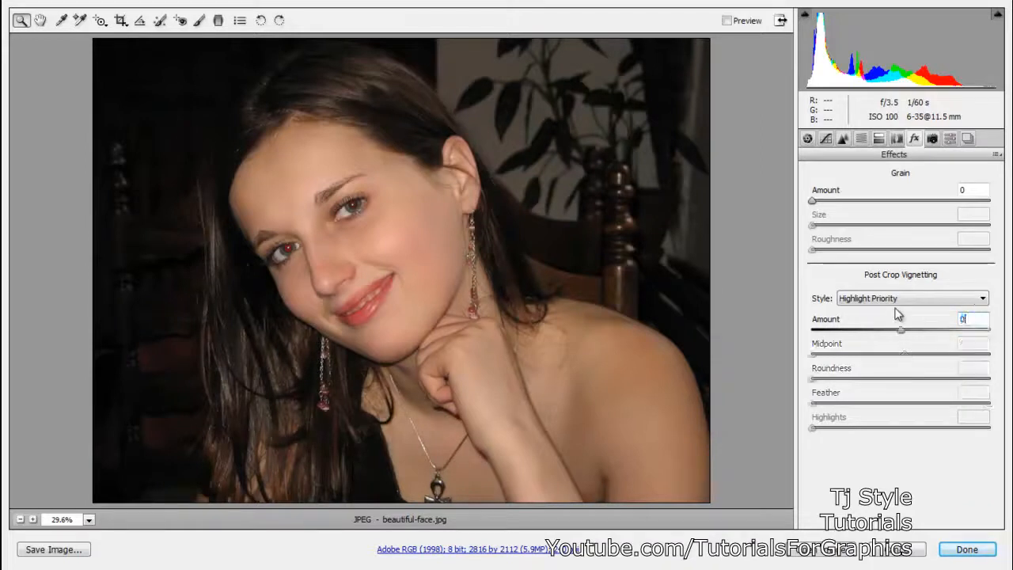
- Try Temperature +50, Whites -42 and Shadows +23 in the Basic adjustments, and reset Shadows and Whites to 0
click(808, 139)
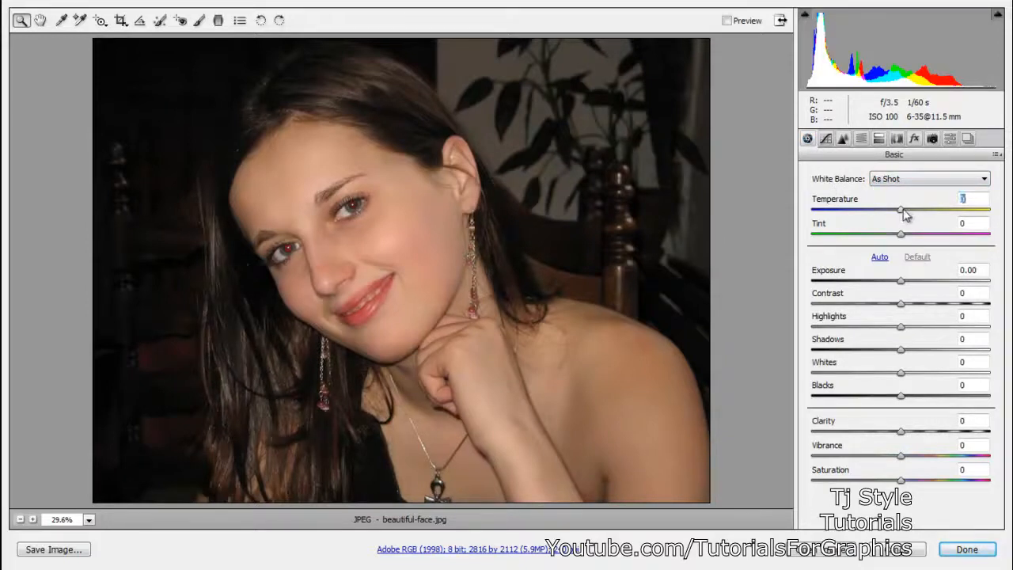
drag(914, 209, 947, 210)
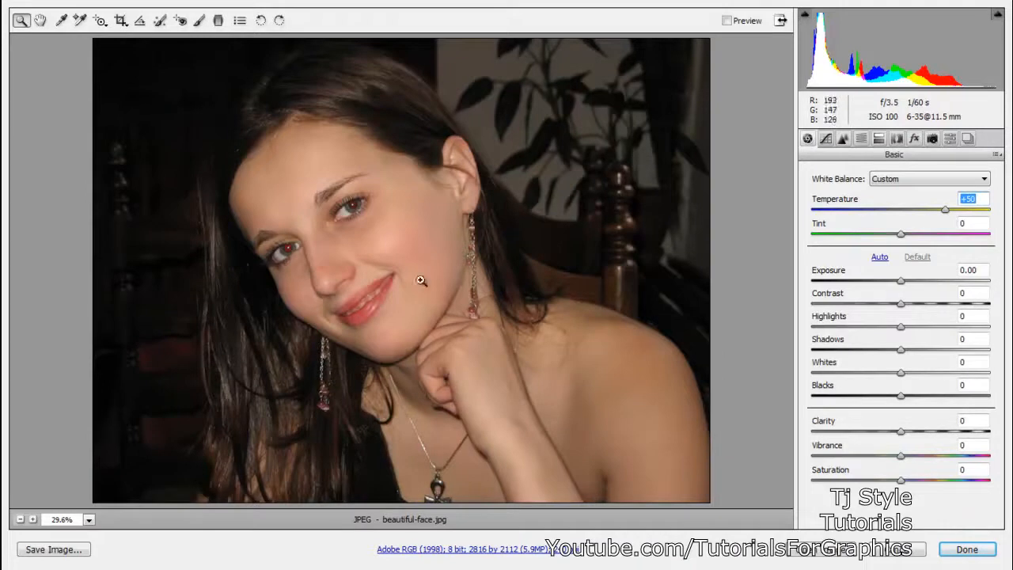
drag(902, 374, 924, 356)
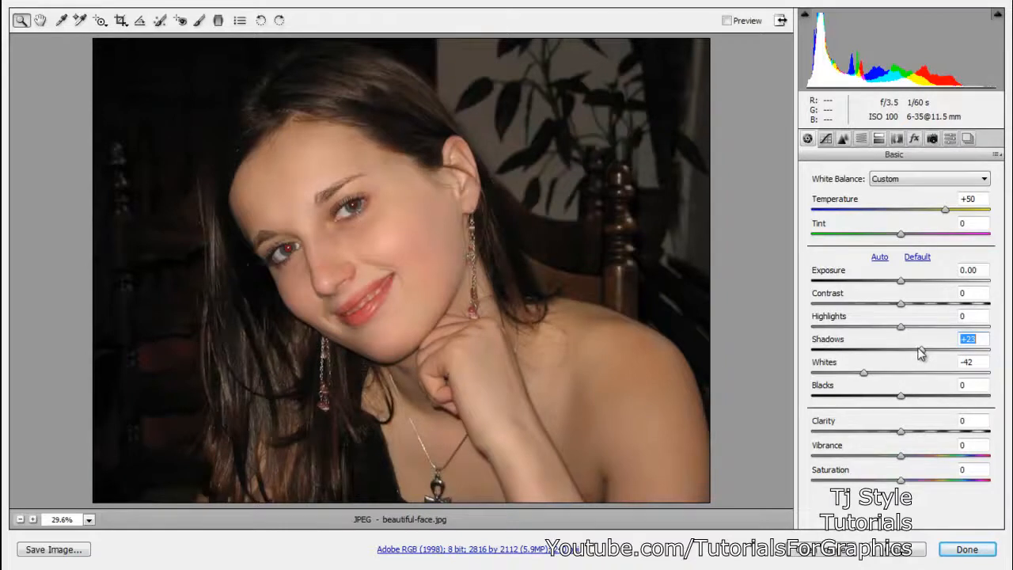
key(Tab)
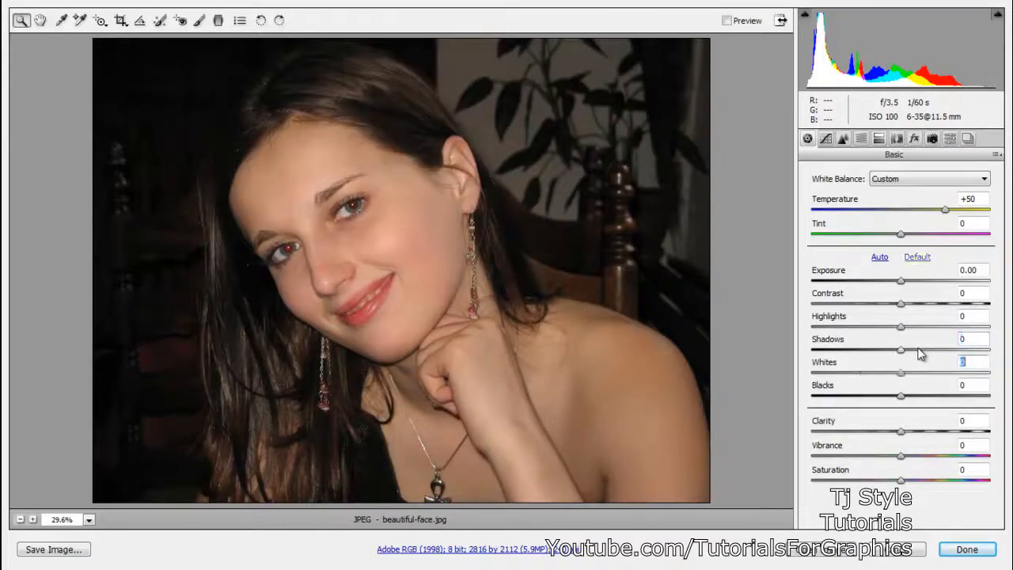
- Undo the recent Basic adjustments, remove the post-crop vignette, and return to the Basic settings
key(ctrl+z)
key(ctrl+z)
key(ctrl+z)
key(ctrl+alt+z)
key(ctrl+alt+z)
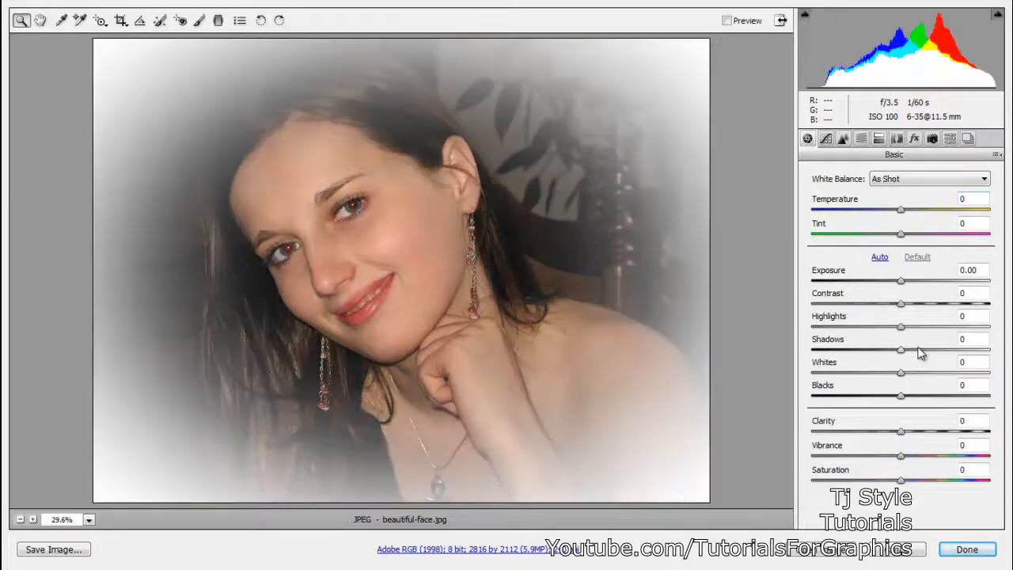
click(915, 138)
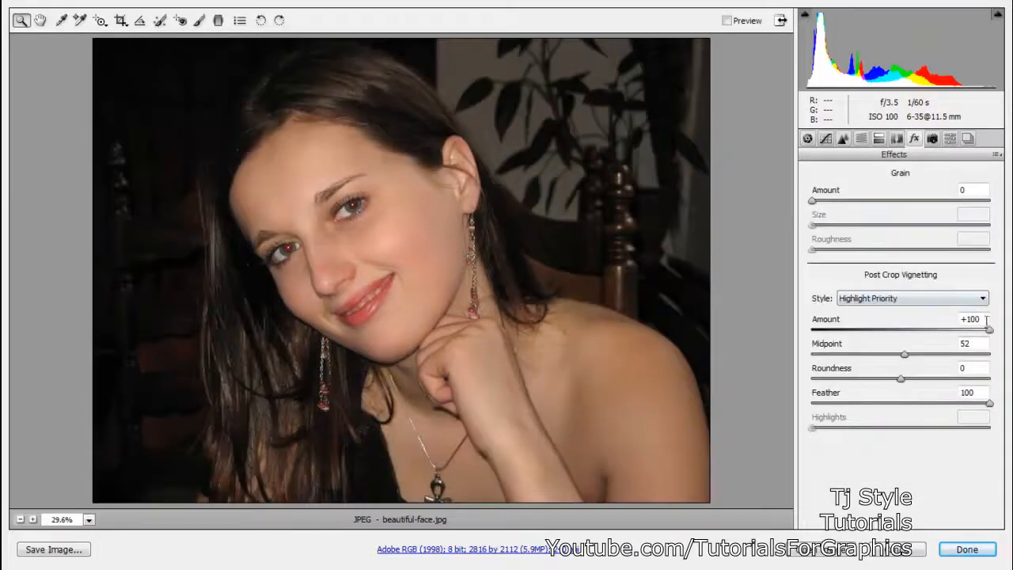
click(807, 138)
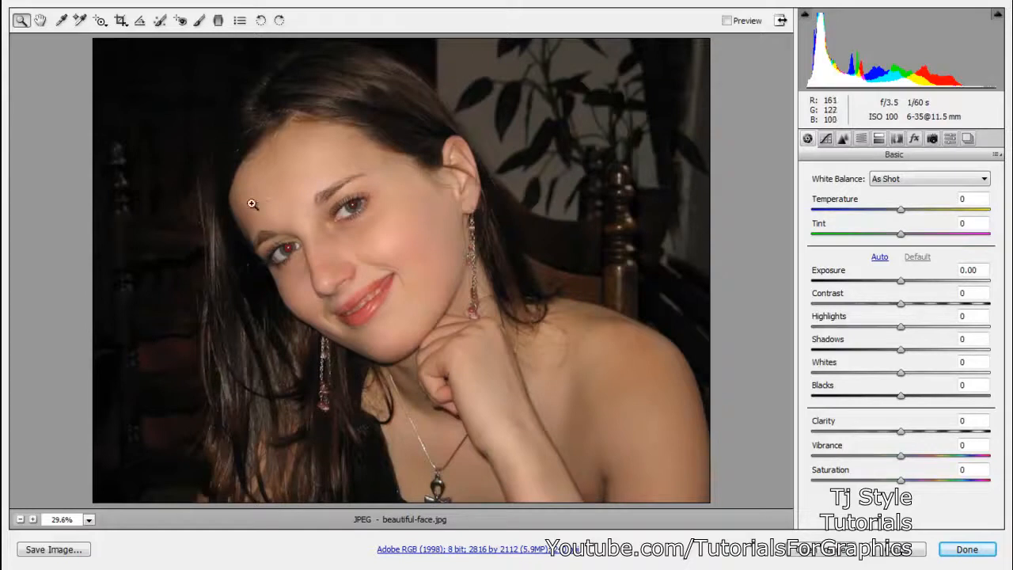
- Apply Red Eye Removal to both of the portrait's eyes, and set Darken and Pupil Size to 100
drag(210, 162, 464, 308)
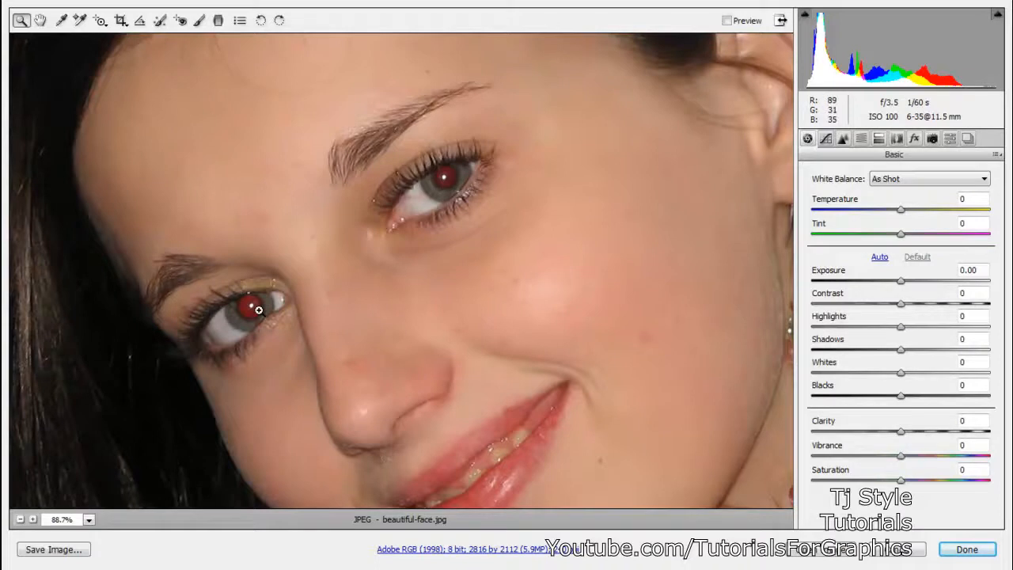
drag(93, 100, 607, 398)
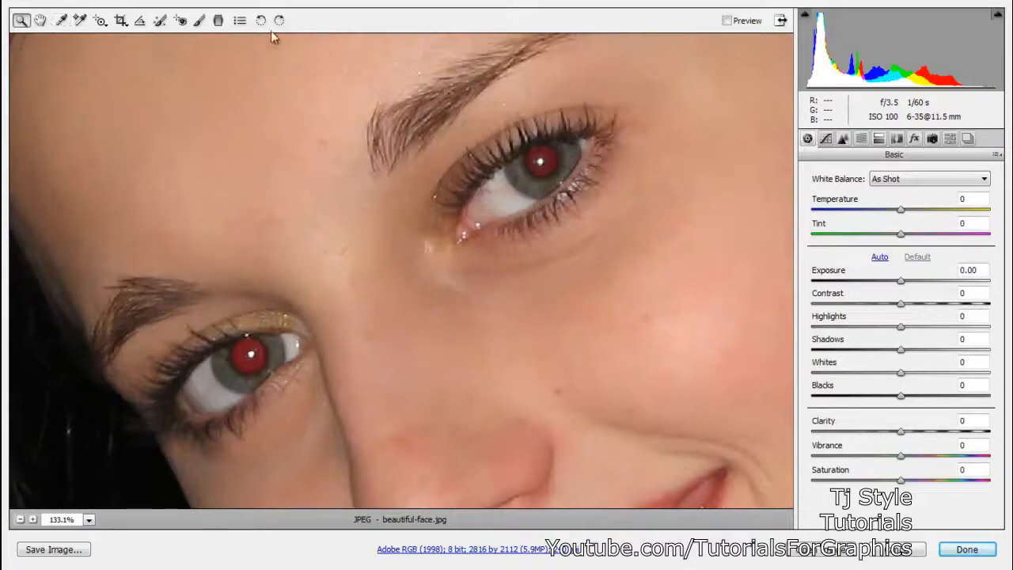
click(179, 21)
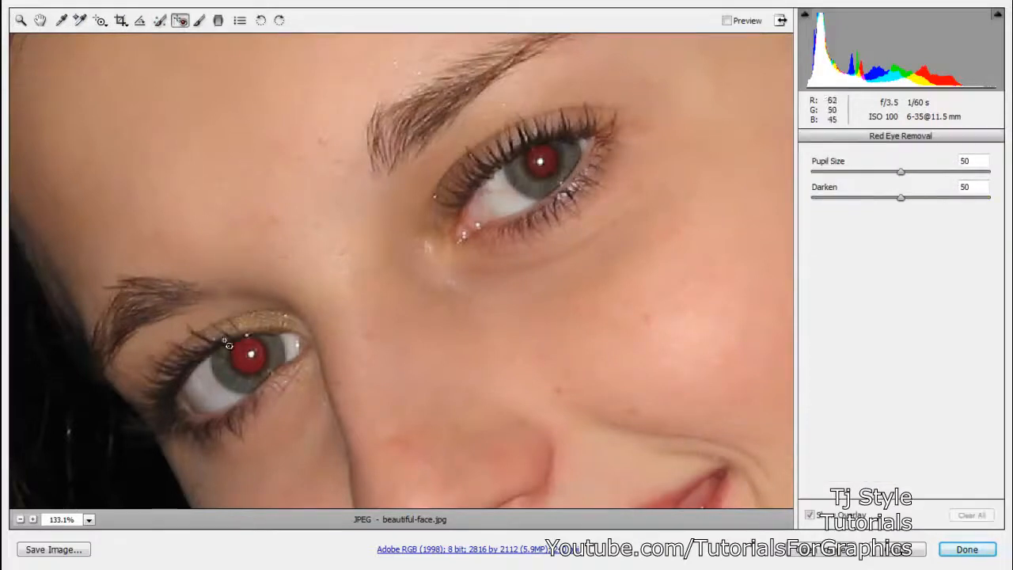
drag(223, 338, 278, 383)
drag(212, 324, 278, 398)
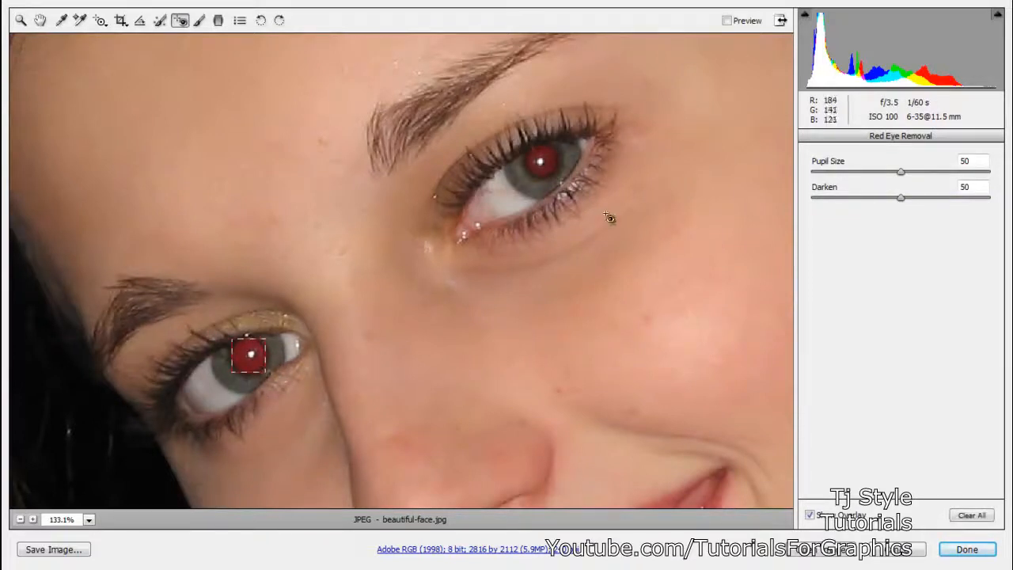
drag(511, 131, 594, 208)
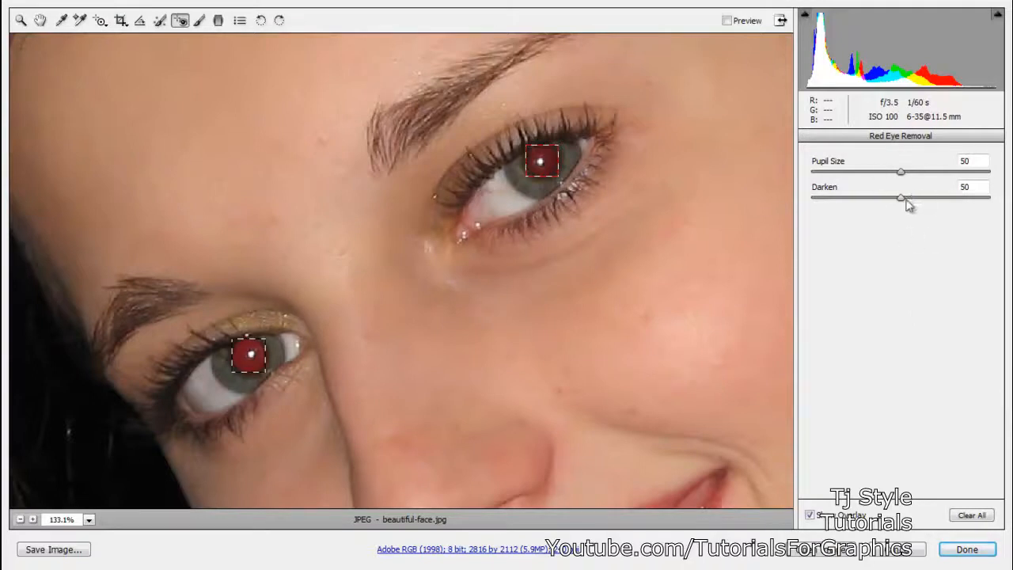
drag(903, 198, 1011, 202)
drag(905, 175, 997, 170)
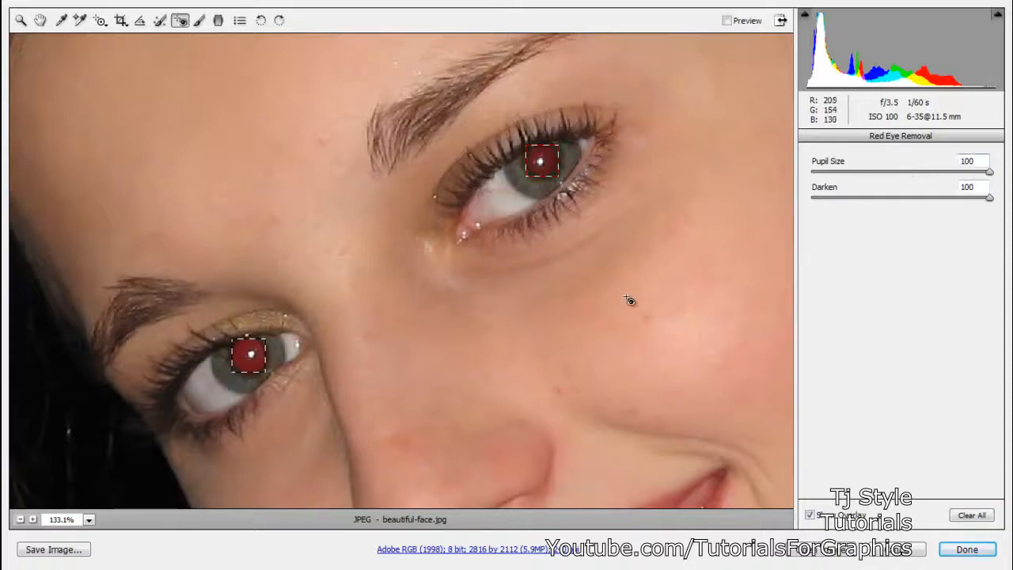
- With Red Eye Removal, select the correction area on the portrait's left-hand eye, set Darken to 100 and slightly enlarge the area
click(21, 20)
scroll(294, 199, down, 1)
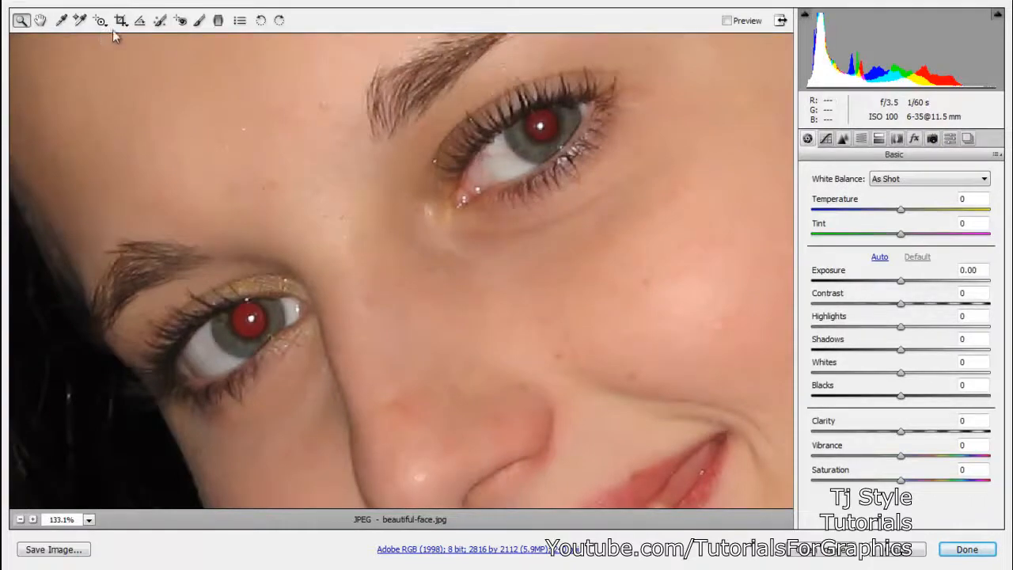
click(181, 20)
click(247, 321)
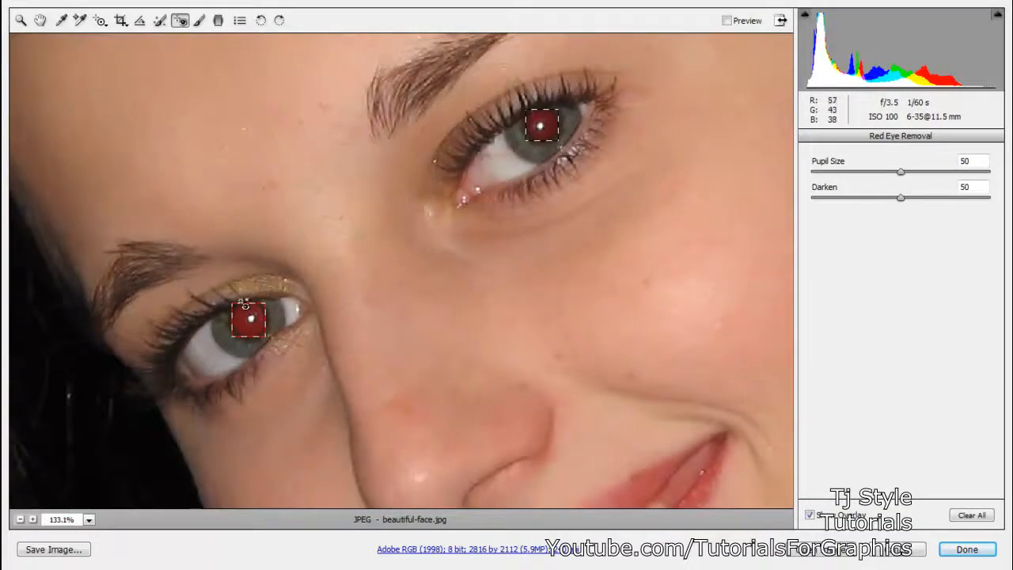
drag(901, 198, 990, 198)
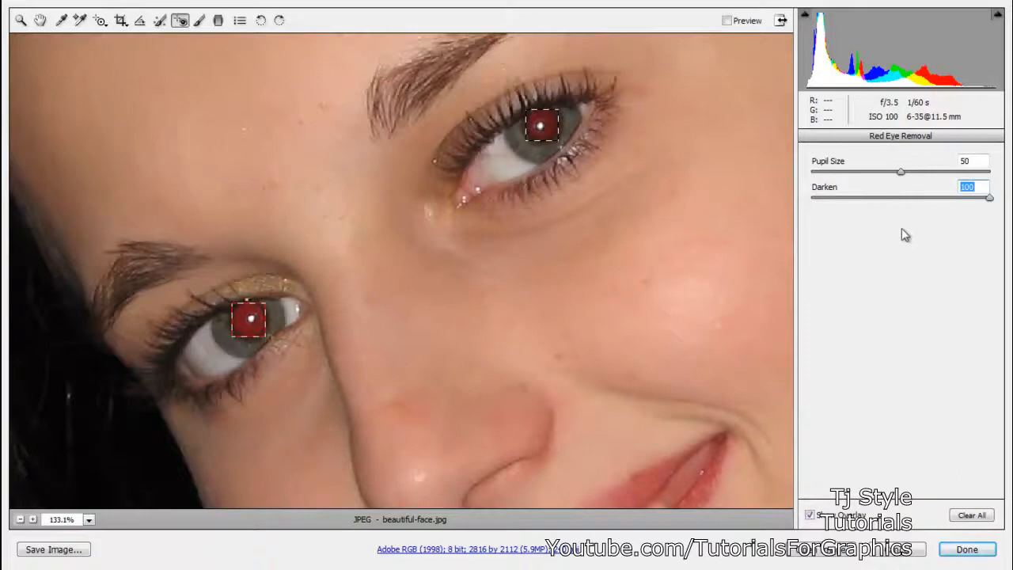
click(252, 326)
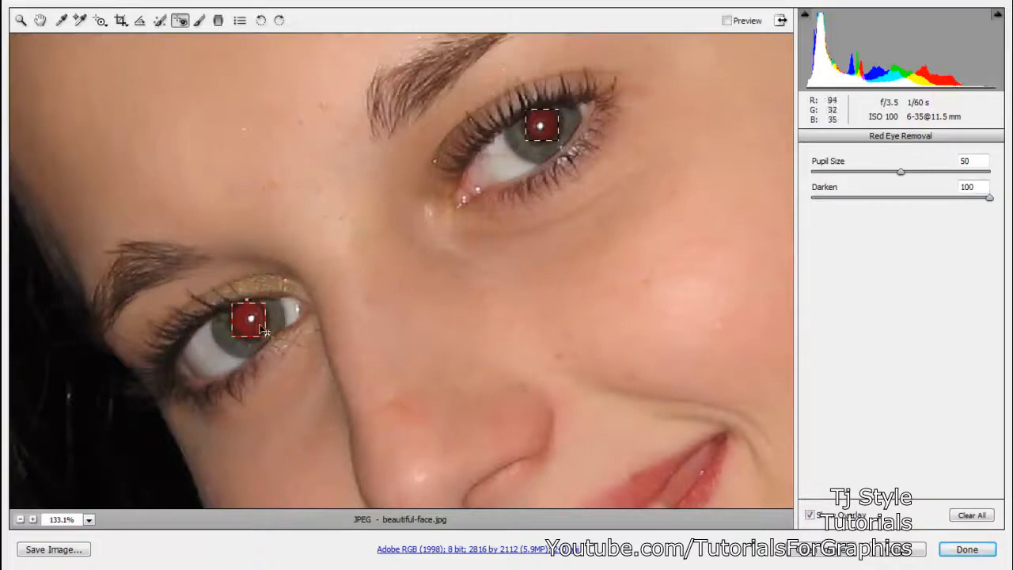
mouse_move(266, 336)
mouse_down()
mouse_move(275, 344)
mouse_move(262, 328)
mouse_up()
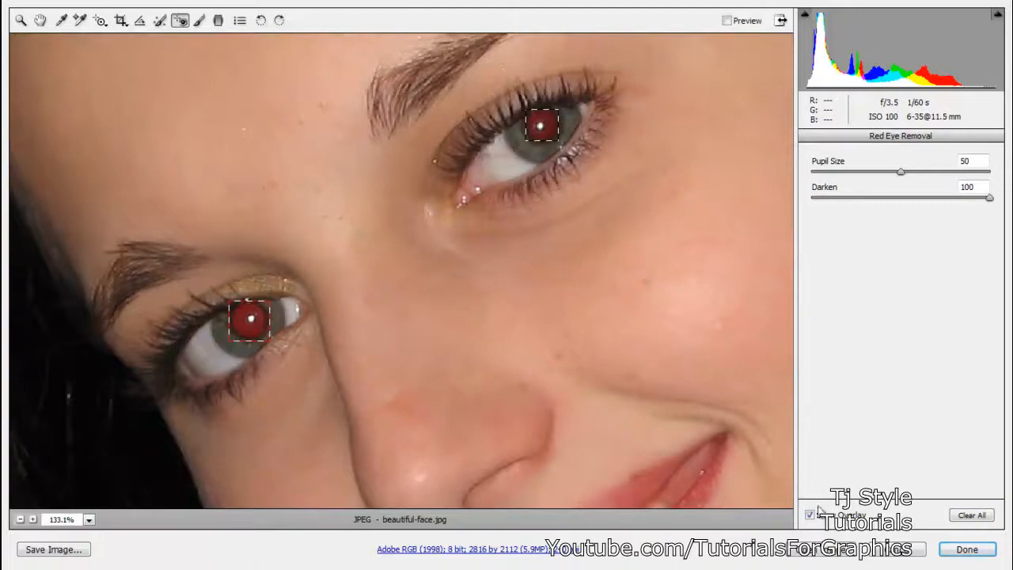
- Set the selected red-eye correction's Pupil Size to 100 and turn on the image preview
click(809, 515)
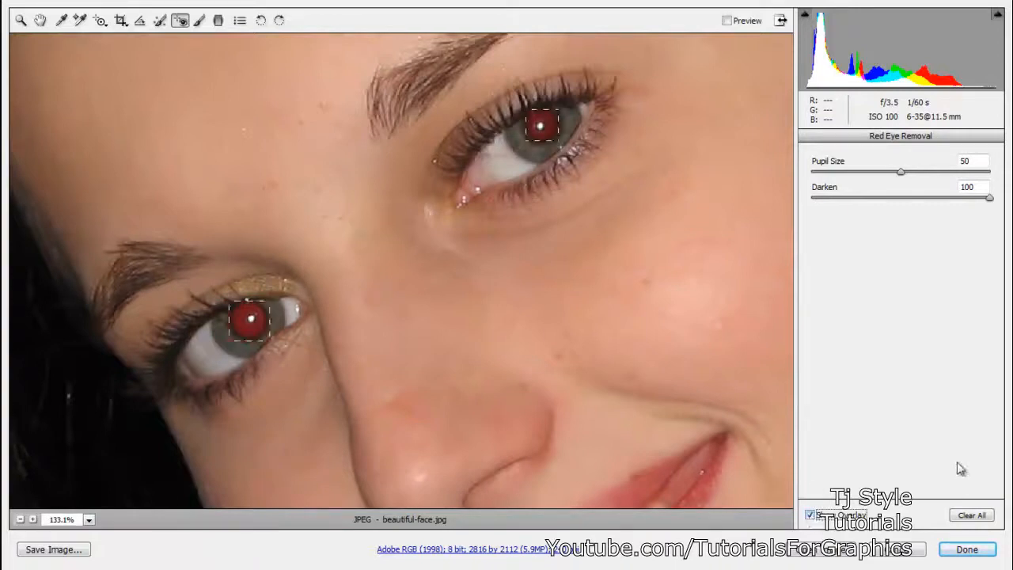
click(901, 171)
drag(901, 172, 990, 171)
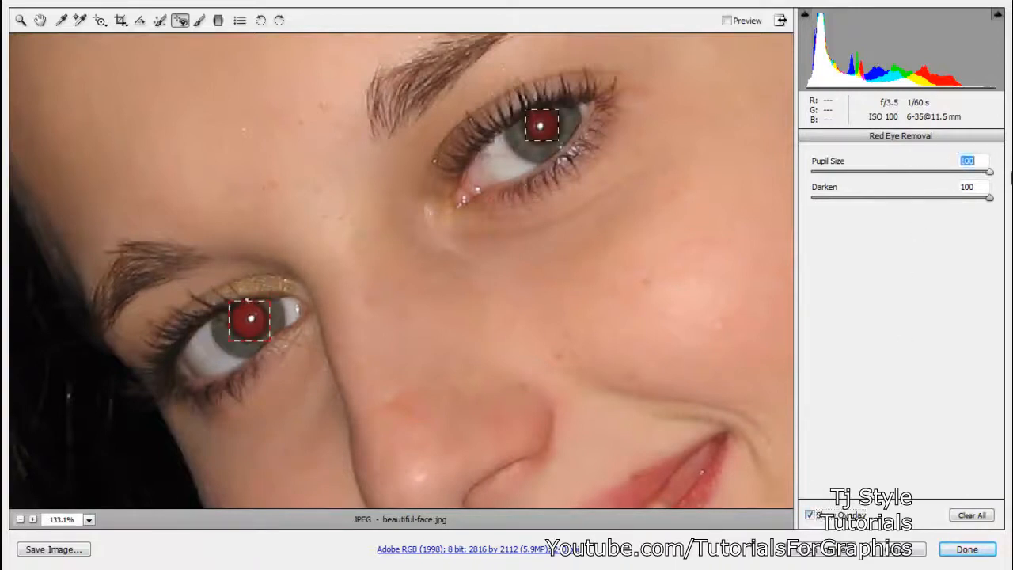
click(727, 22)
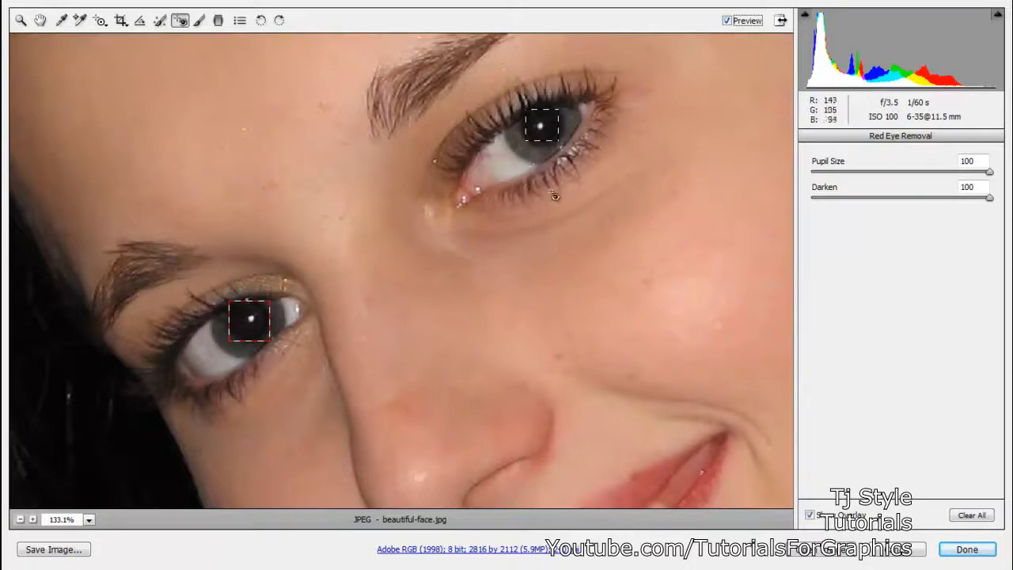
- Check the corrected eyes up close and in the whole portrait, and finish the Camera Raw edits, keeping the changes
click(20, 20)
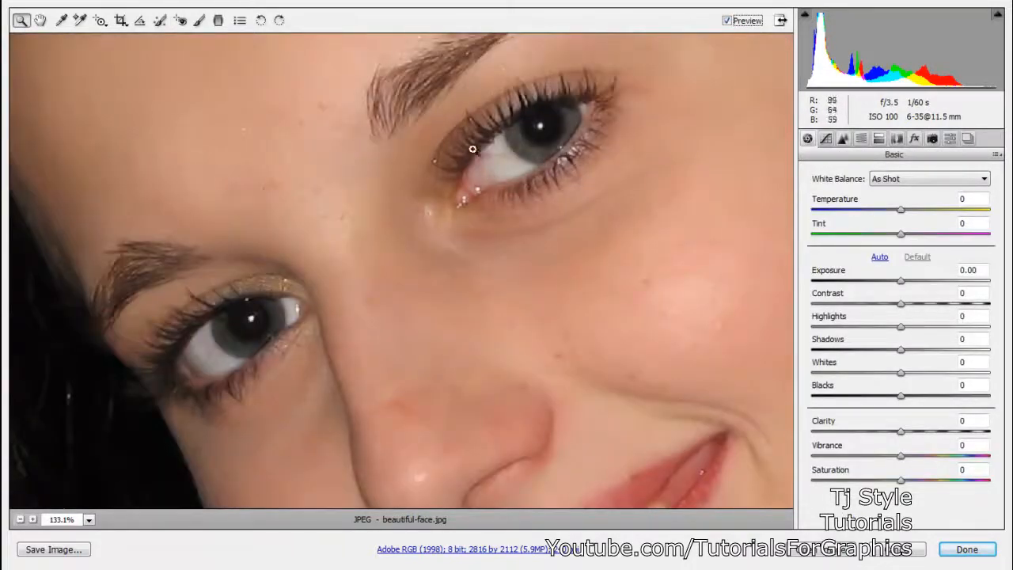
alt+click(481, 138)
alt+click(475, 175)
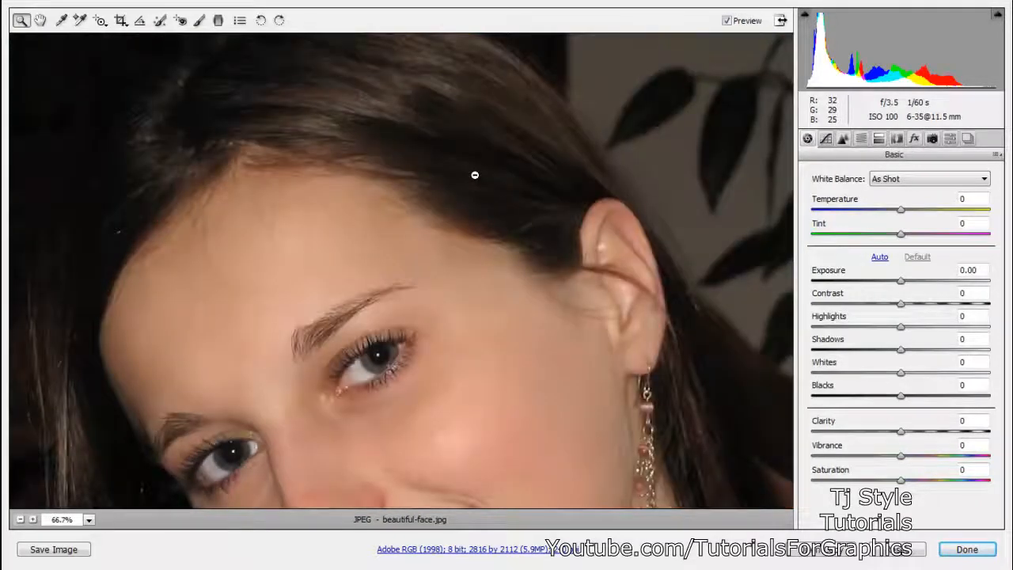
alt+click(475, 175)
alt+click(436, 288)
alt+click(345, 313)
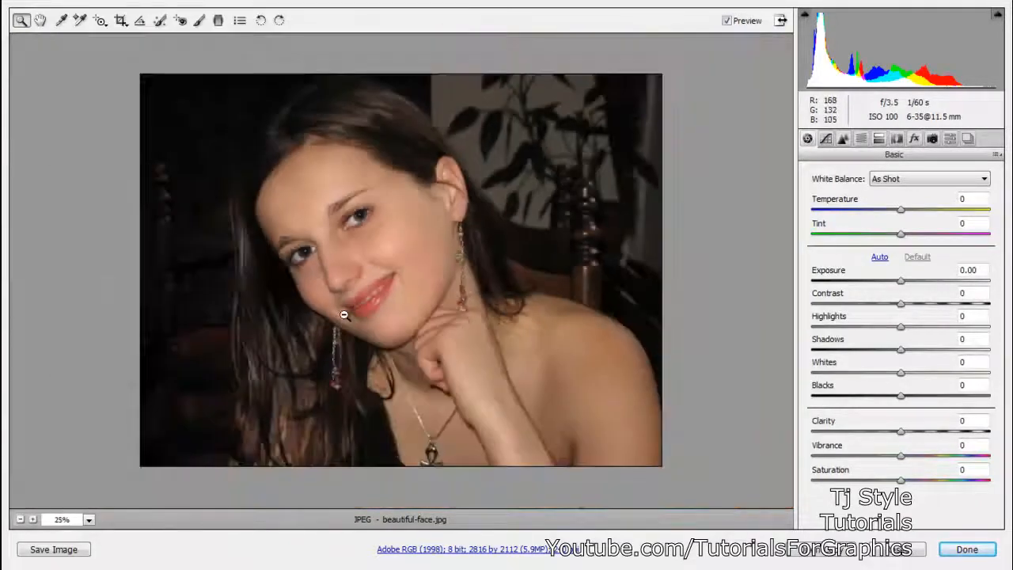
alt+click(353, 236)
click(368, 275)
click(358, 269)
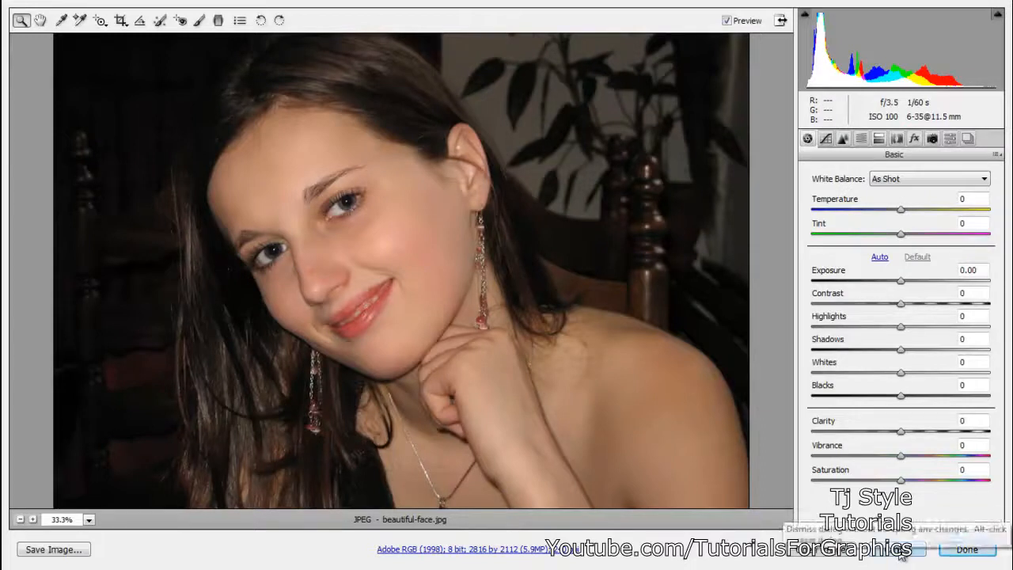
click(967, 550)
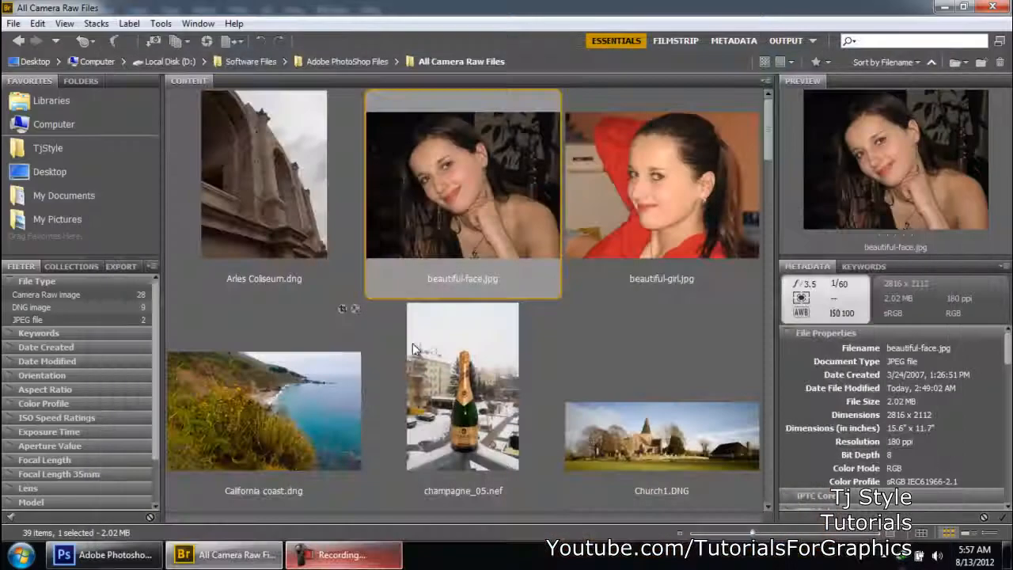
click(328, 559)
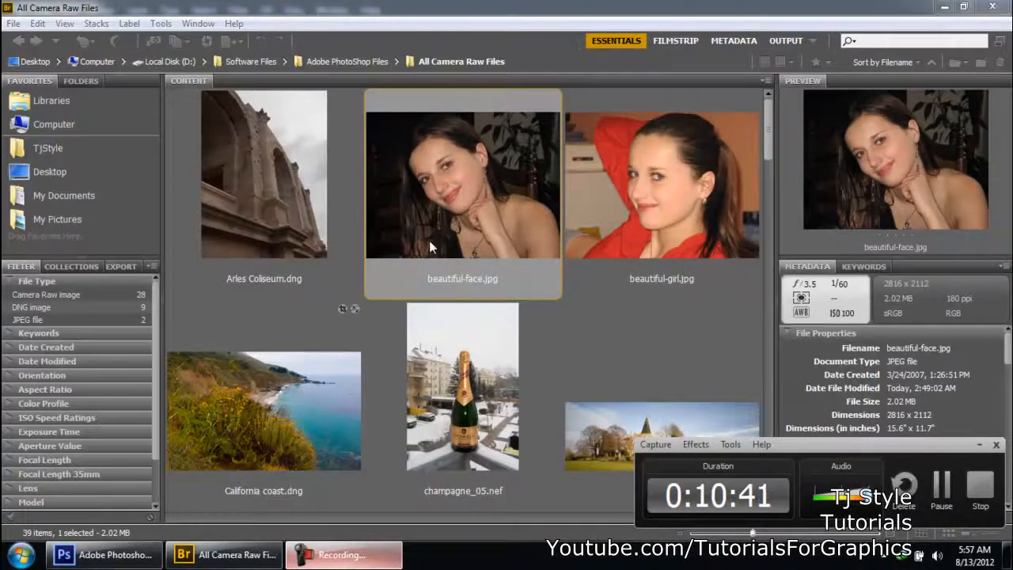